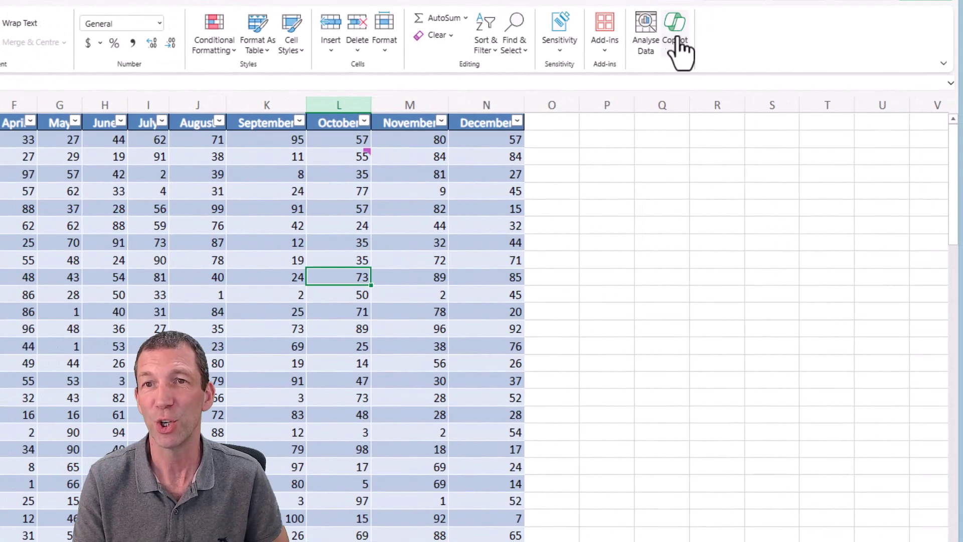
Step: Open the Copilot pane from the Home ribbon beside the fruit sales table
click(684, 38)
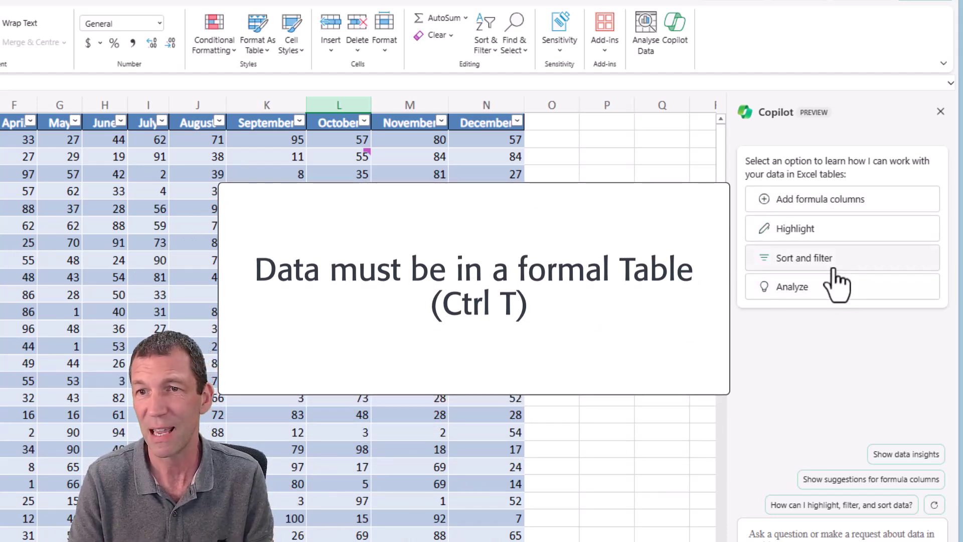
Step: Through Sort and filter, ask Copilot to 'Show top 10 Product Names for Total Sales for year'
click(807, 265)
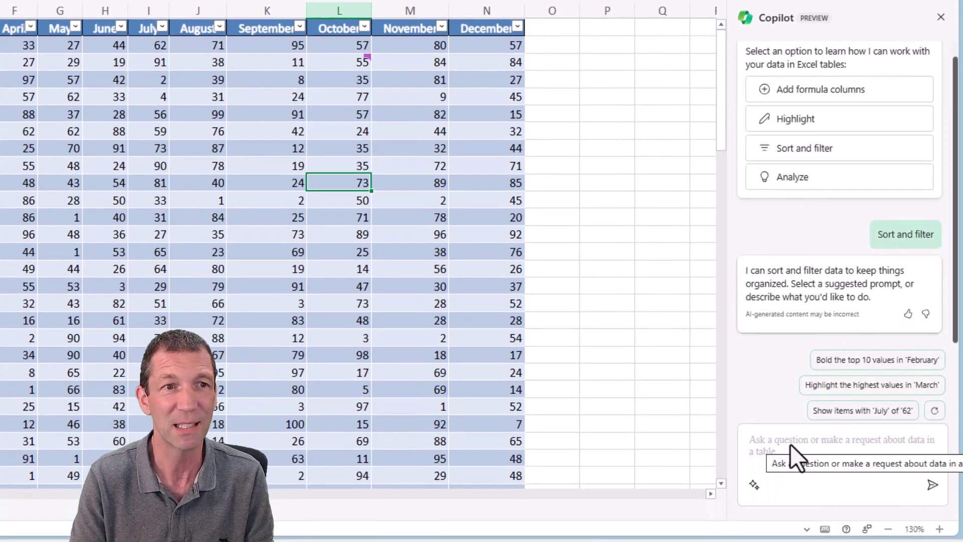
click(791, 445)
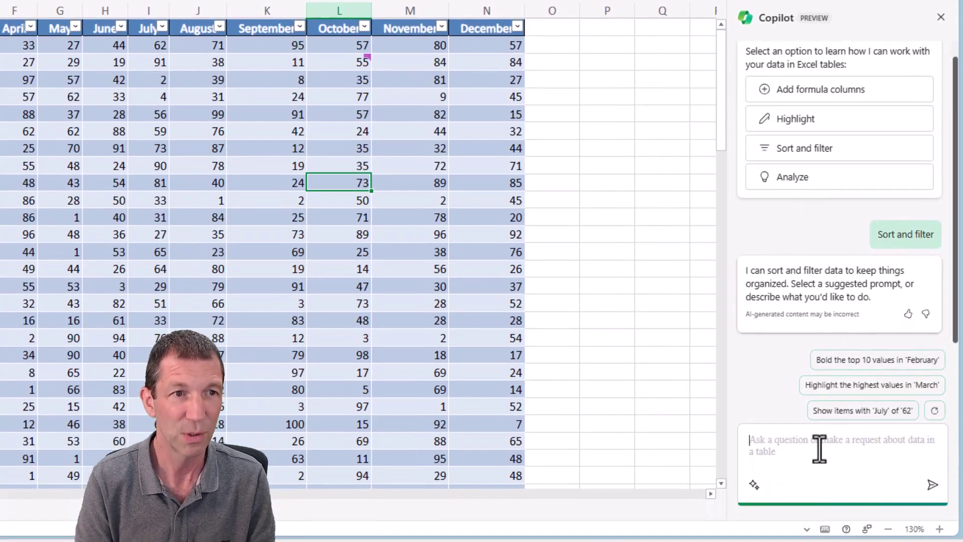
text(S)
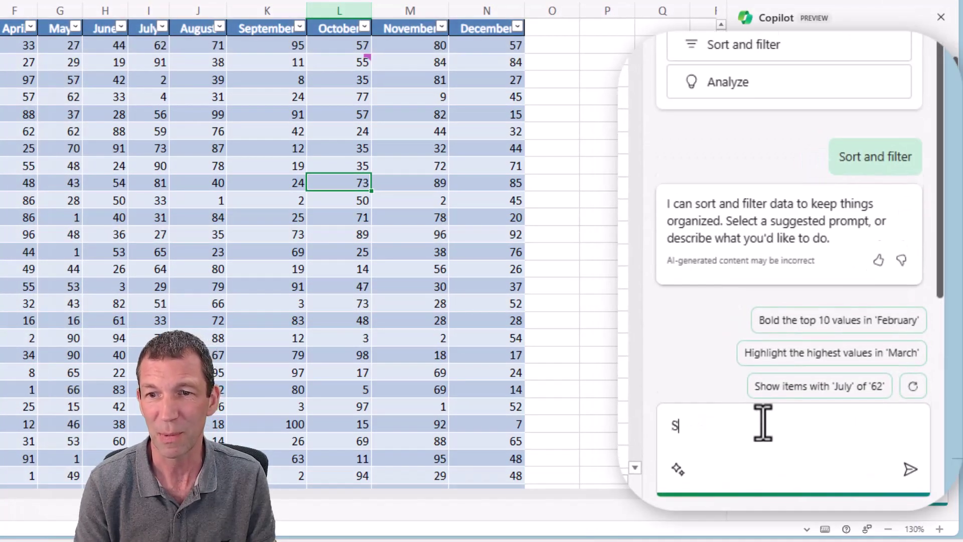
text(how top 1)
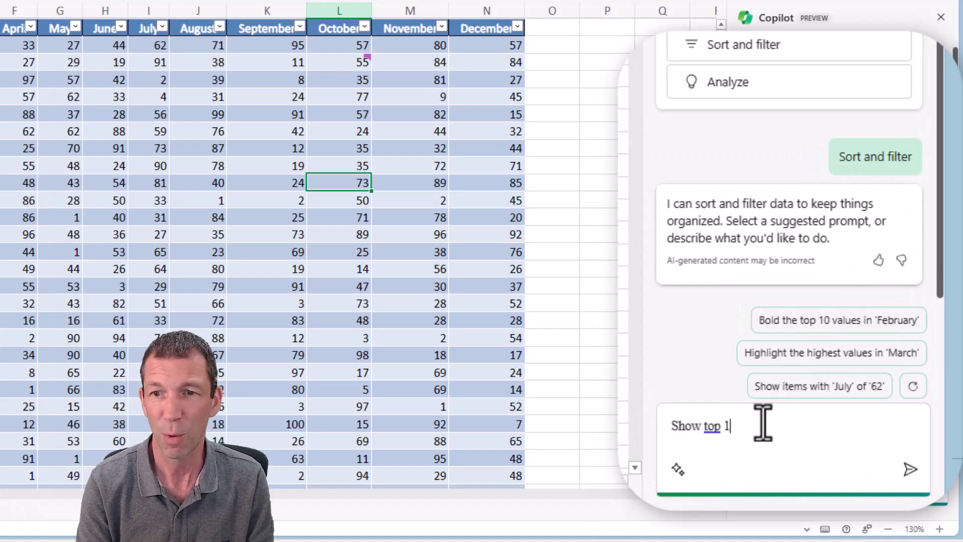
text(0 Product Name)
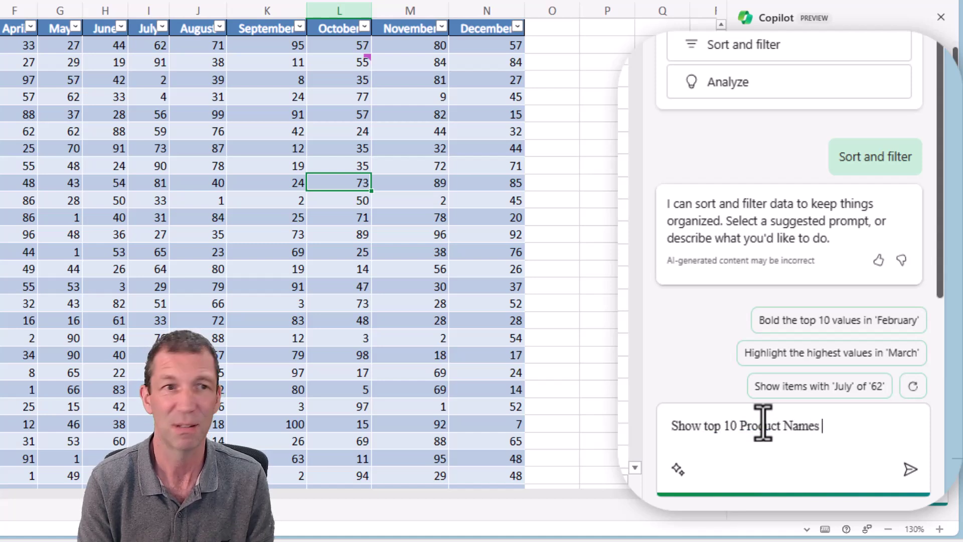
text(s )
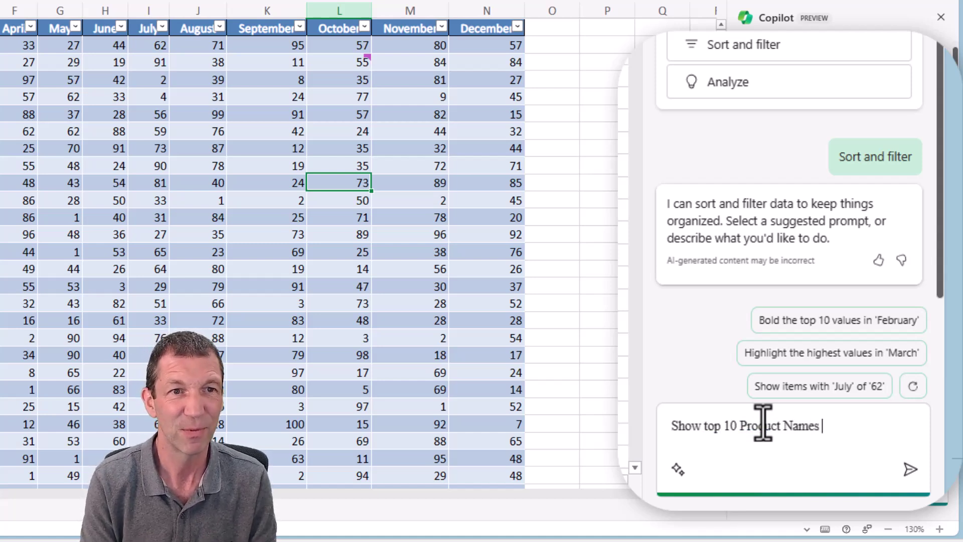
text(for Devembe)
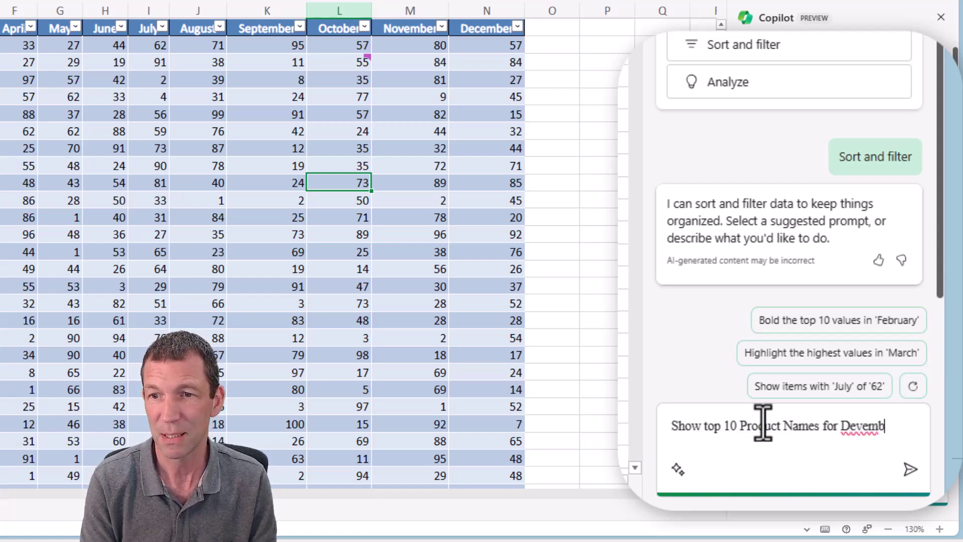
key(BackSpace)
key(BackSpace)
key(BackSpace)
key(BackSpace)
key(BackSpace)
key(BackSpace)
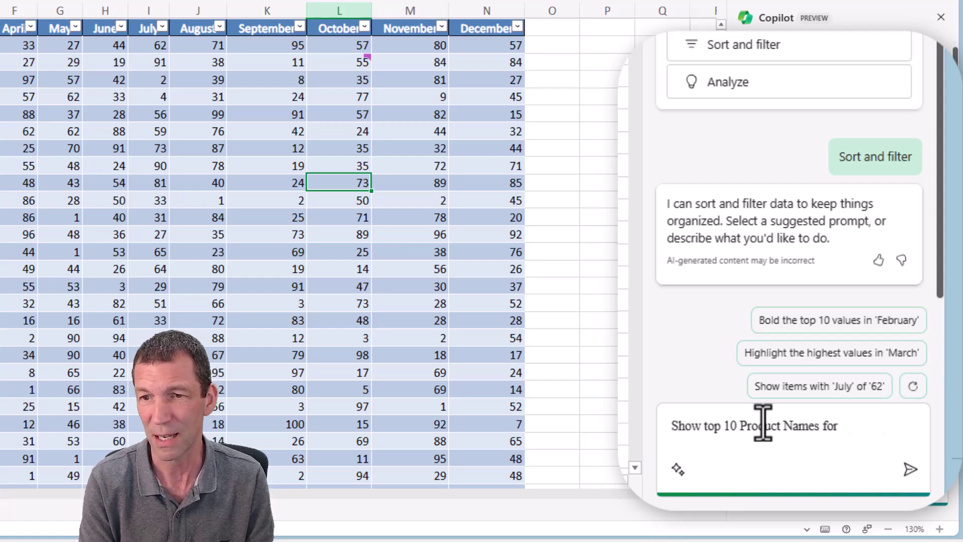
text(Dotal S)
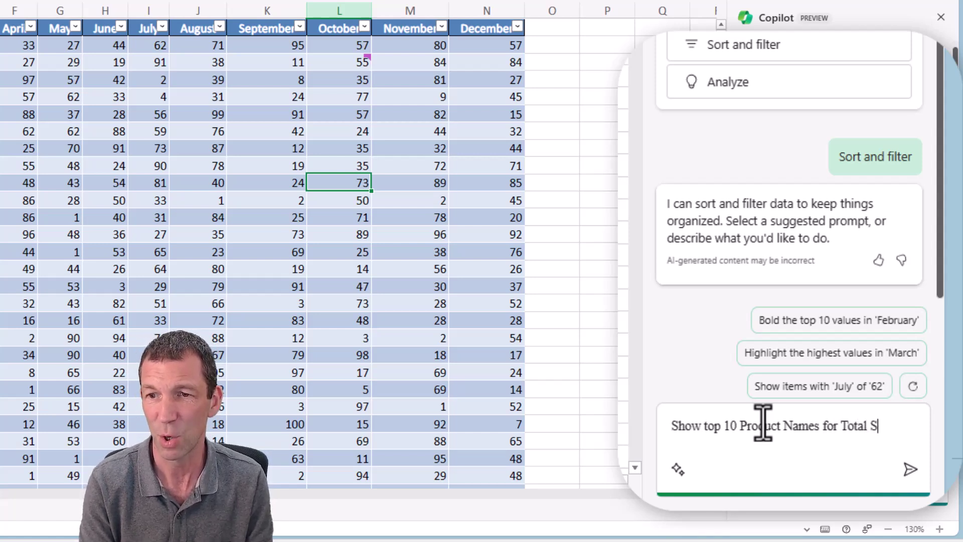
text(ales for)
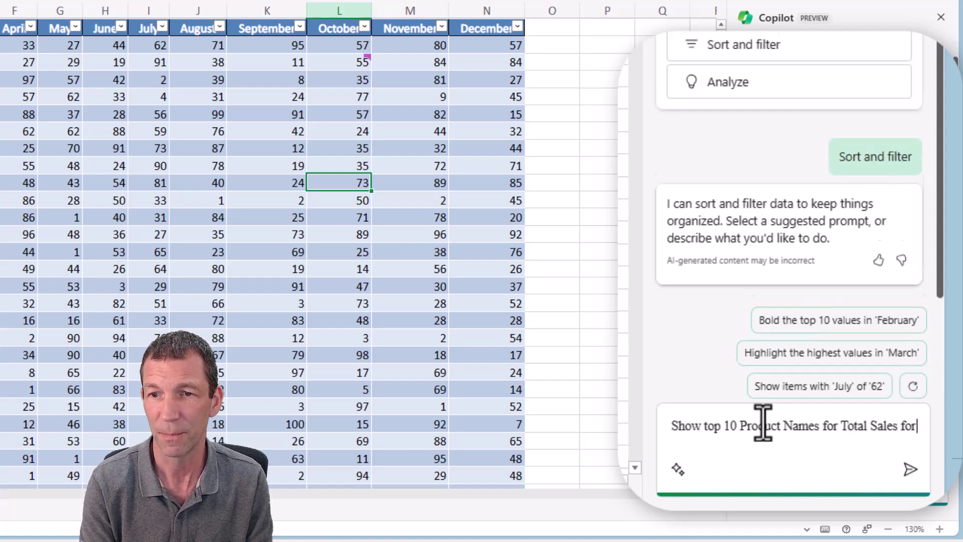
text( year)
key(Return)
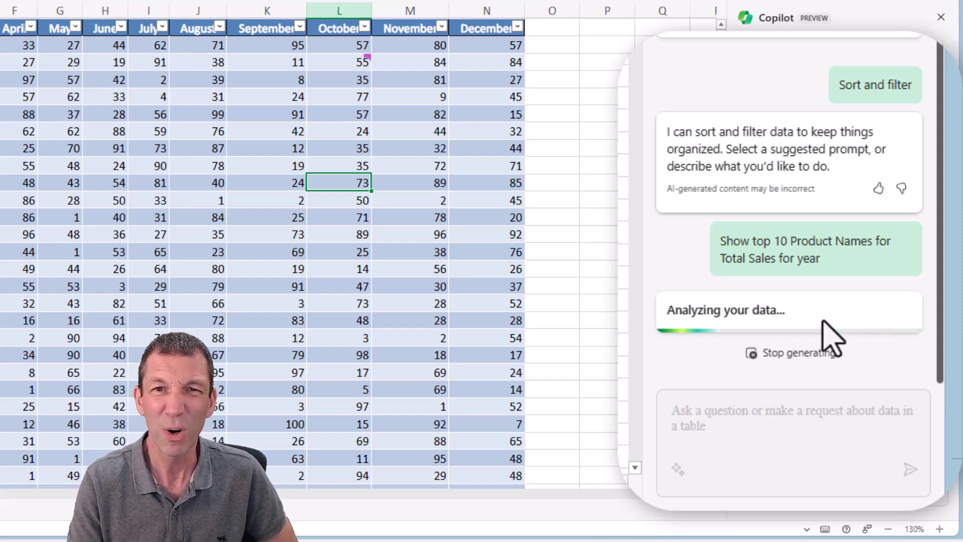
Step: Scroll through Copilot's suggested PivotTable of monthly sums by Product Name
scroll(791, 118, up, 1)
scroll(786, 116, down, 1)
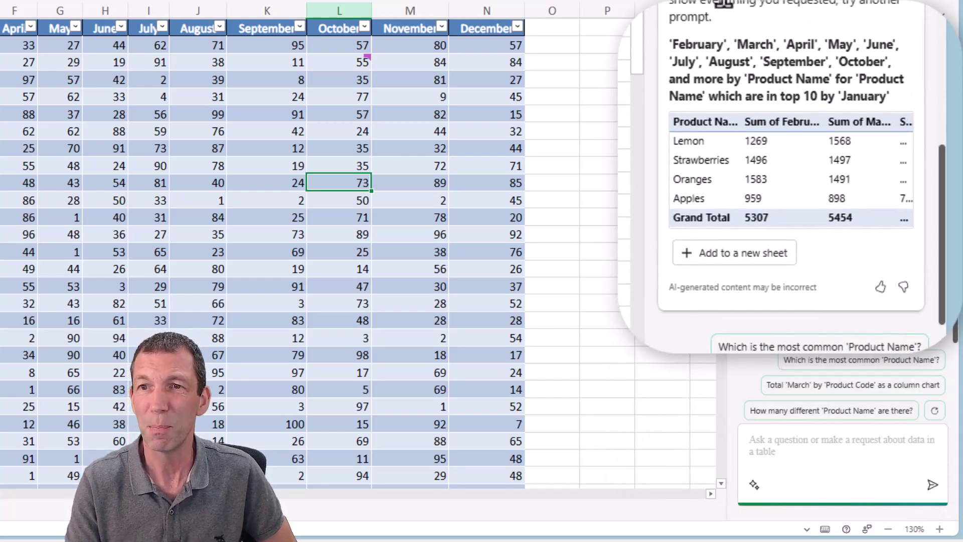
scroll(793, 18, up, 2)
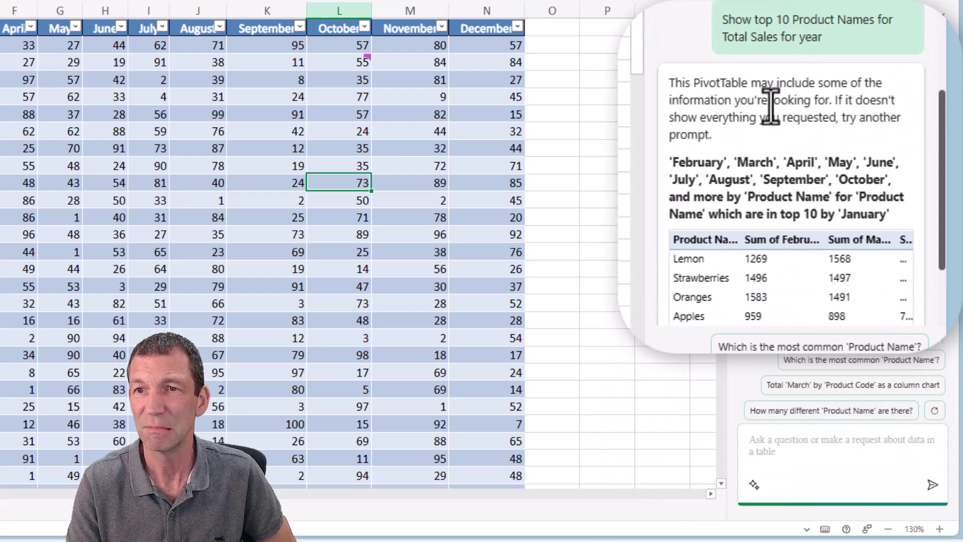
scroll(771, 101, down, 1)
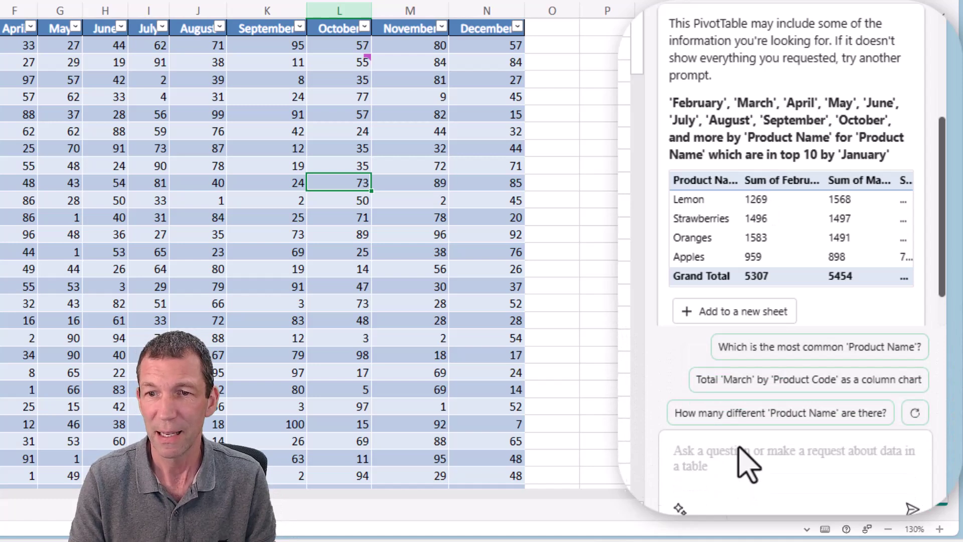
Step: Ask Copilot for a Total Sales column and preview its =SUM([@[January]:[December]]) column O
text(AD)
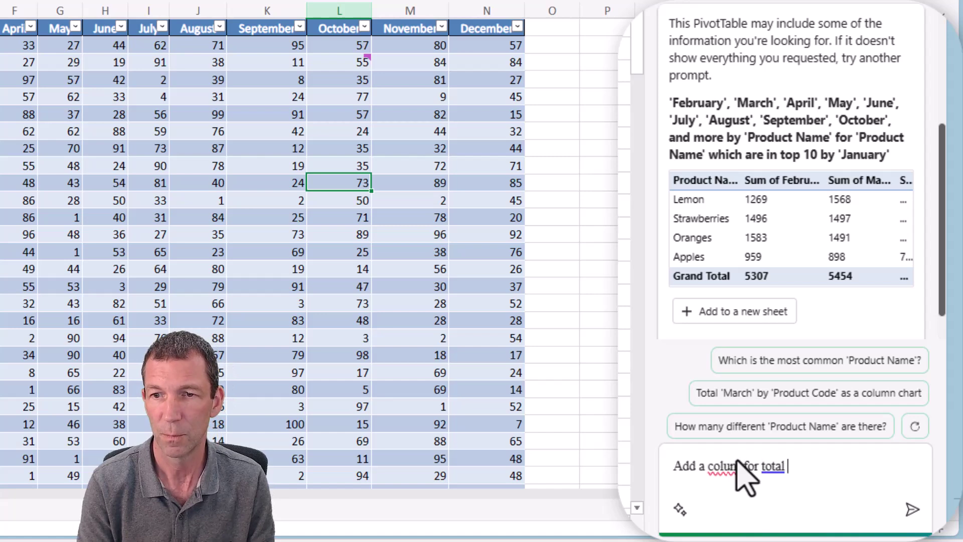
text(es)
key(Return)
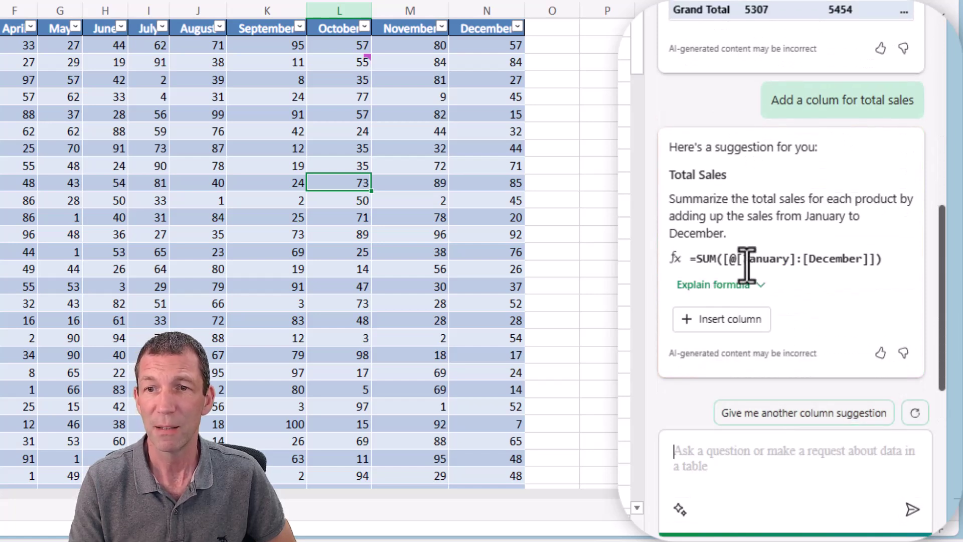
mouse_move(717, 331)
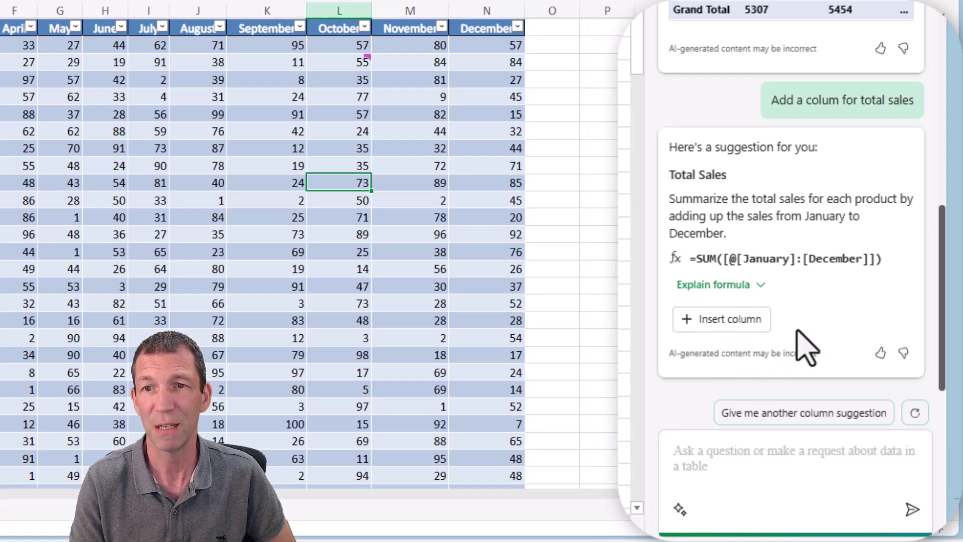
mouse_move(761, 318)
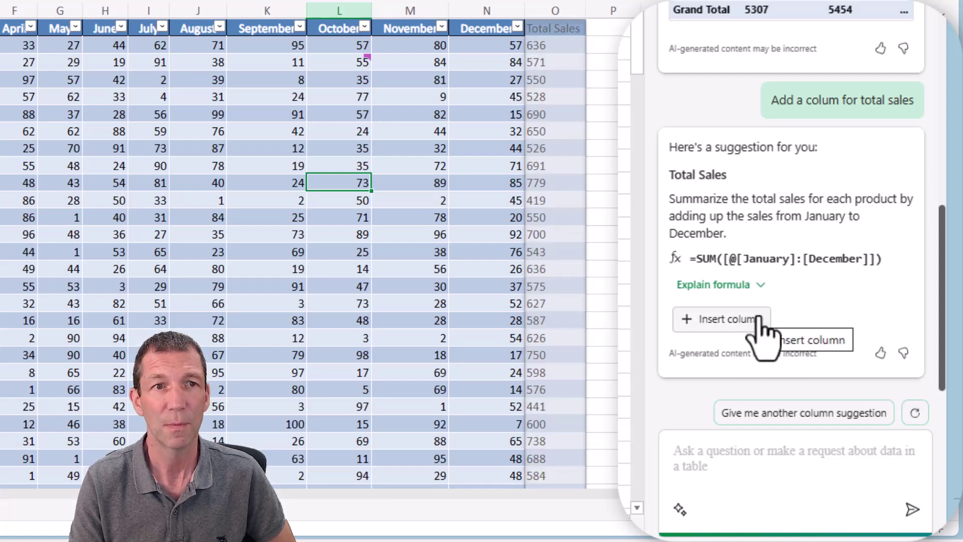
Step: Insert the suggested Total Sales column and inspect its SUM formula without changing it
click(759, 319)
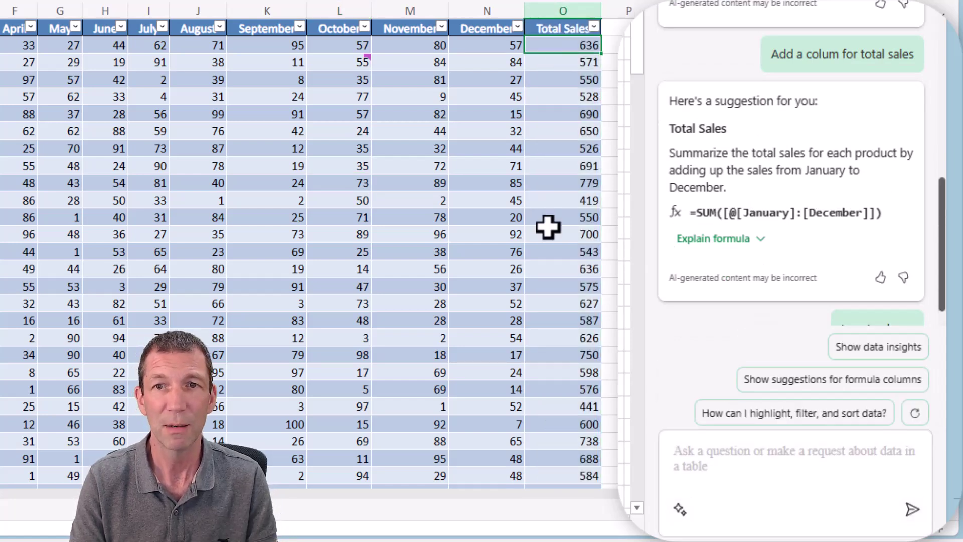
key(F2)
double_click(554, 204)
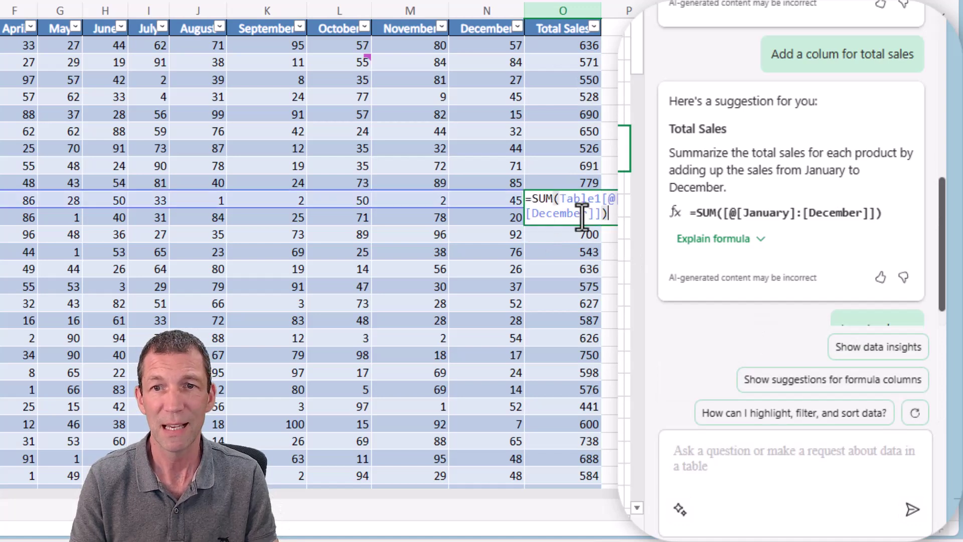
key(Escape)
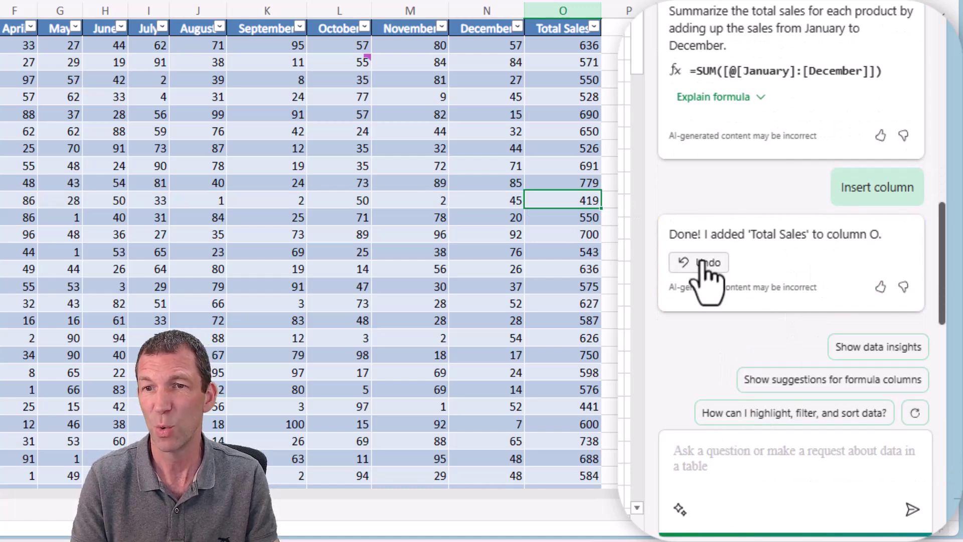
Step: Give Copilot's answer a thumbs-up, closing the feedback form without submitting
click(882, 287)
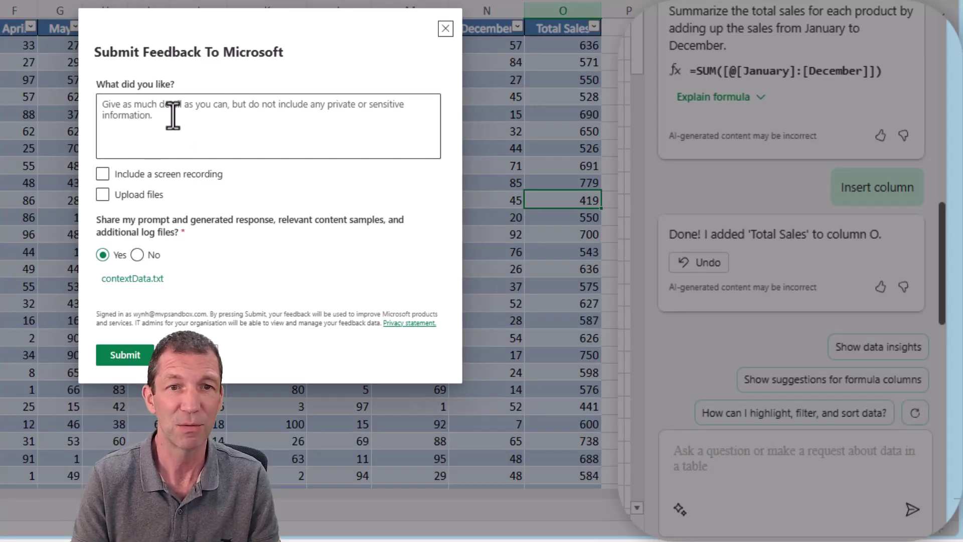
click(125, 355)
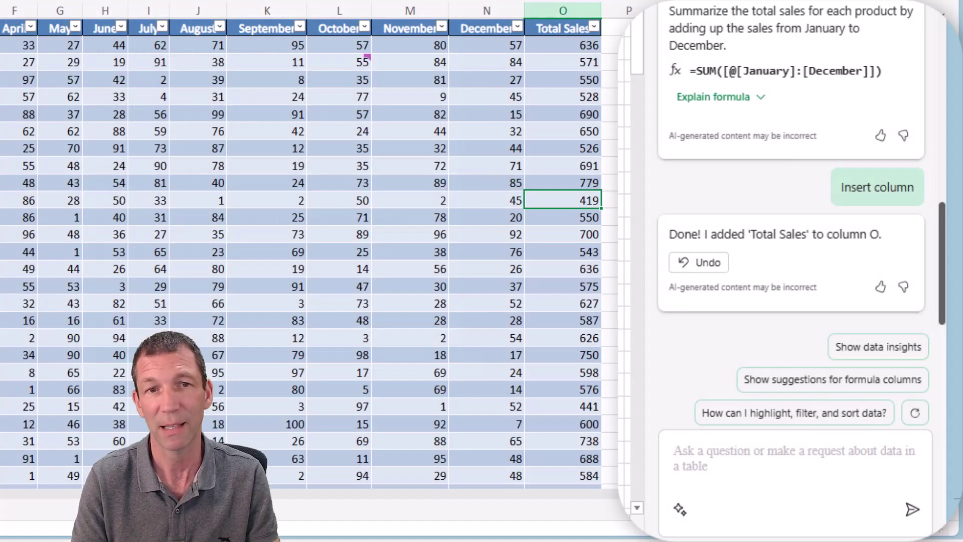
click(787, 467)
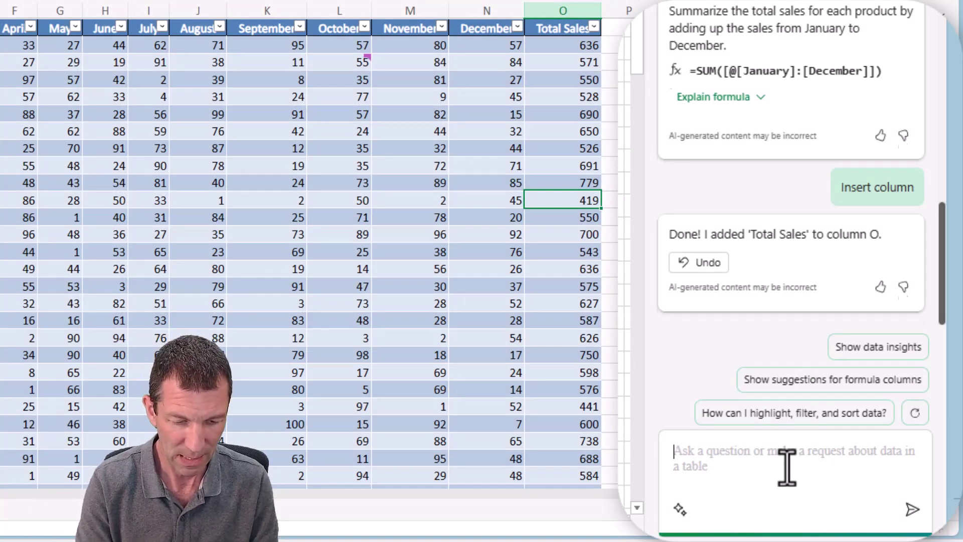
Step: Ask Copilot to filter the table for the top 10 Total Sales
text(For)
text(ter)
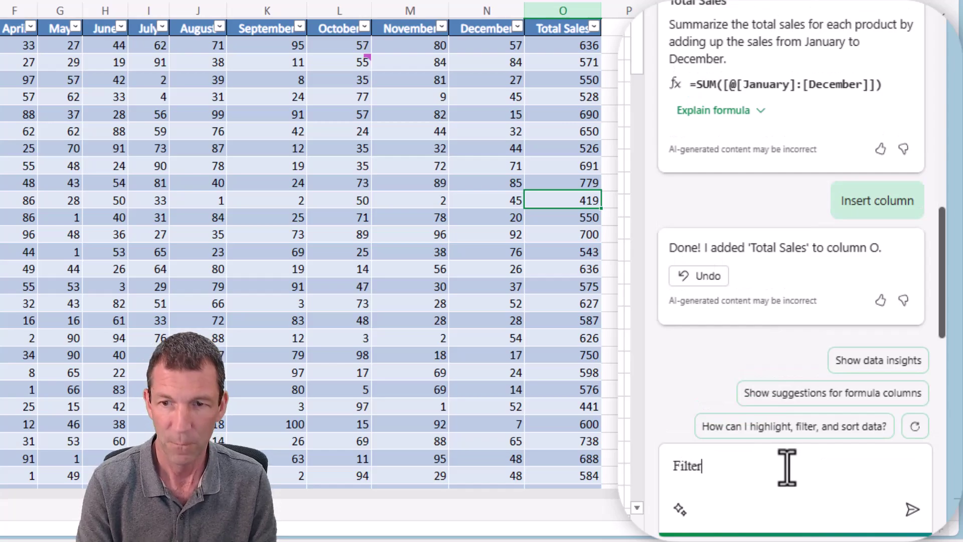
text( for)
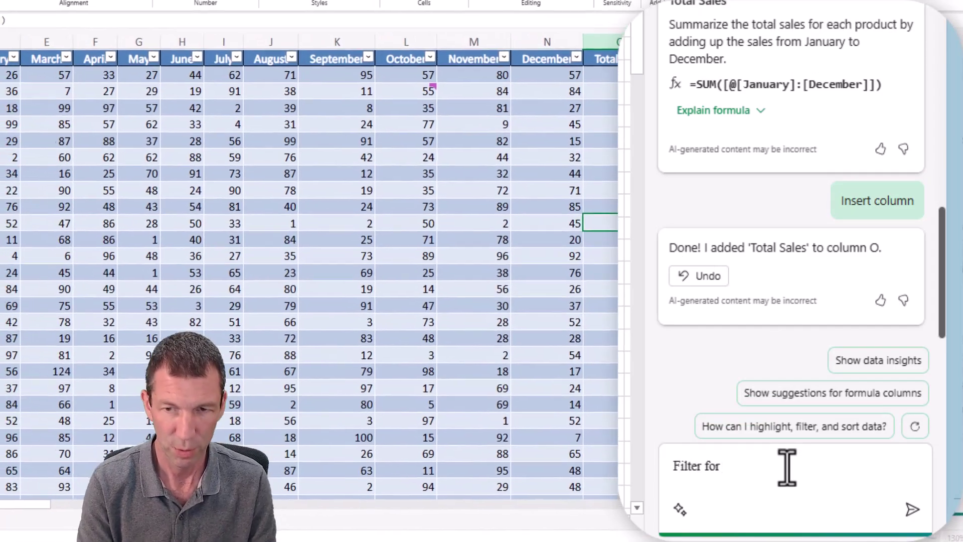
text( top 10 Tota)
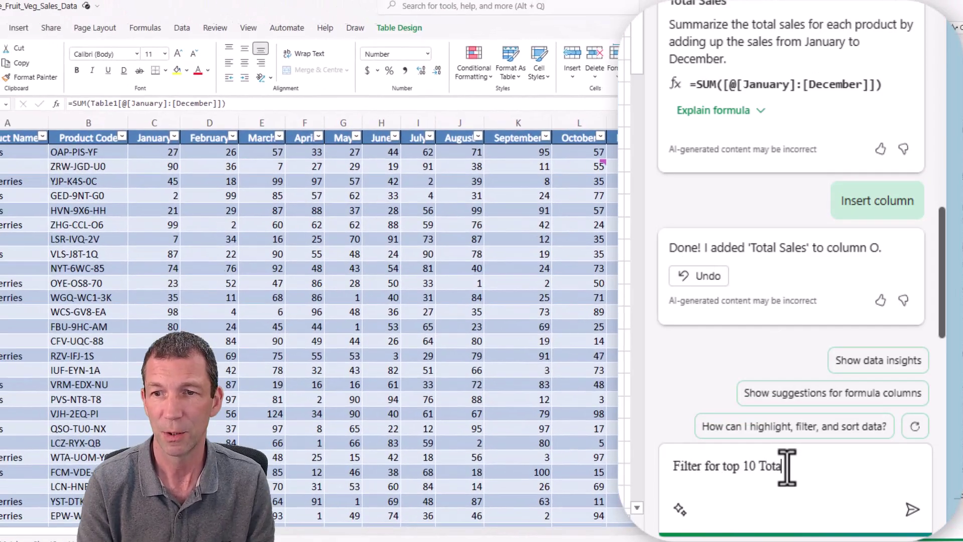
text(l Sales)
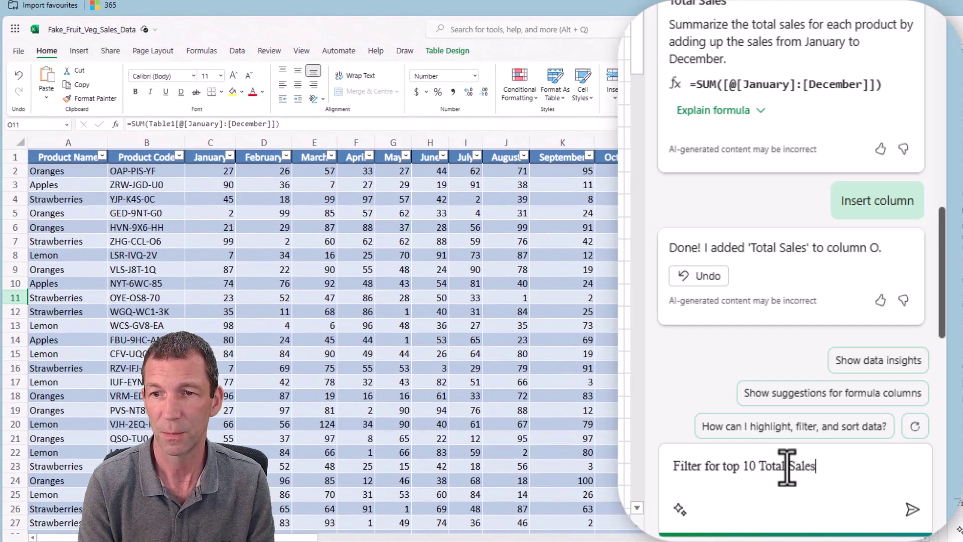
key(Return)
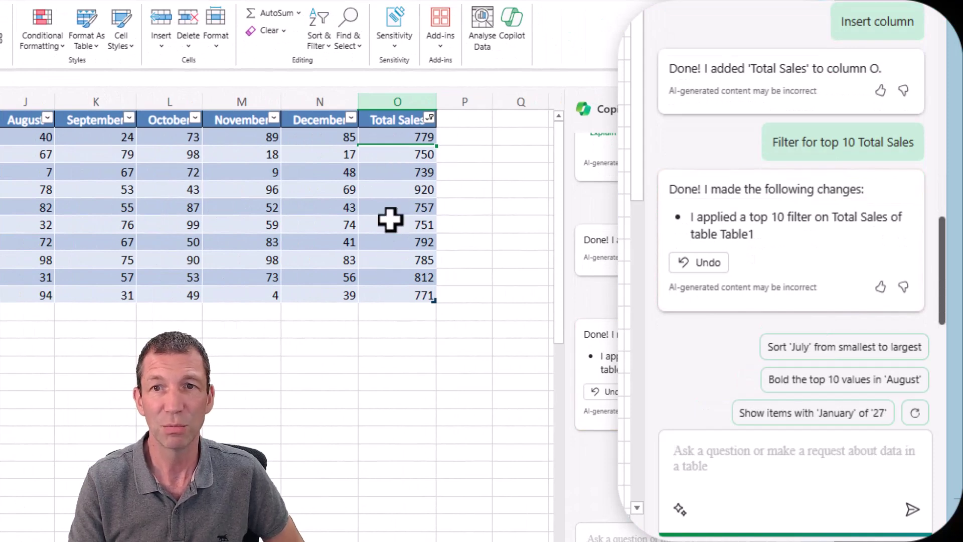
Step: Check the Total Sales Top 10 filter settings, cancel, then clear the Total Sales filter
click(429, 118)
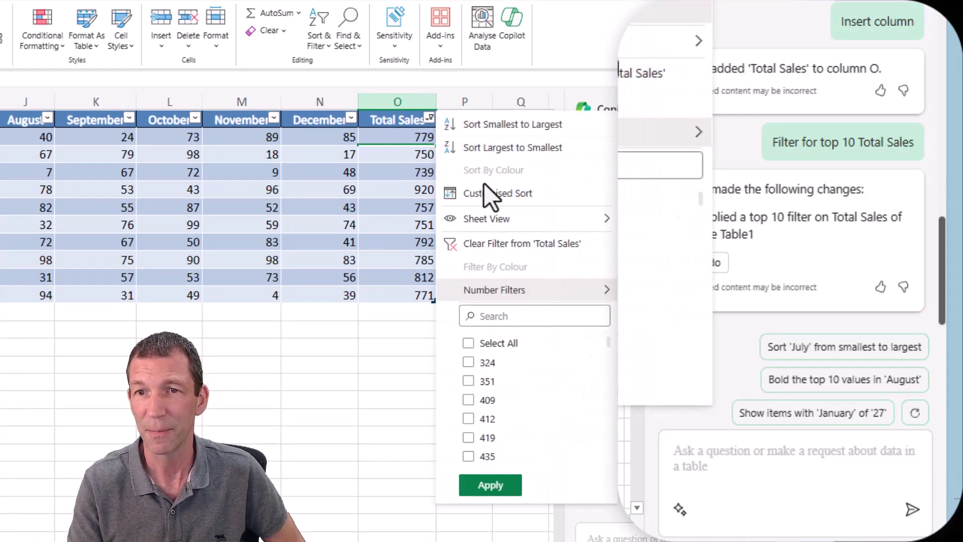
mouse_move(592, 294)
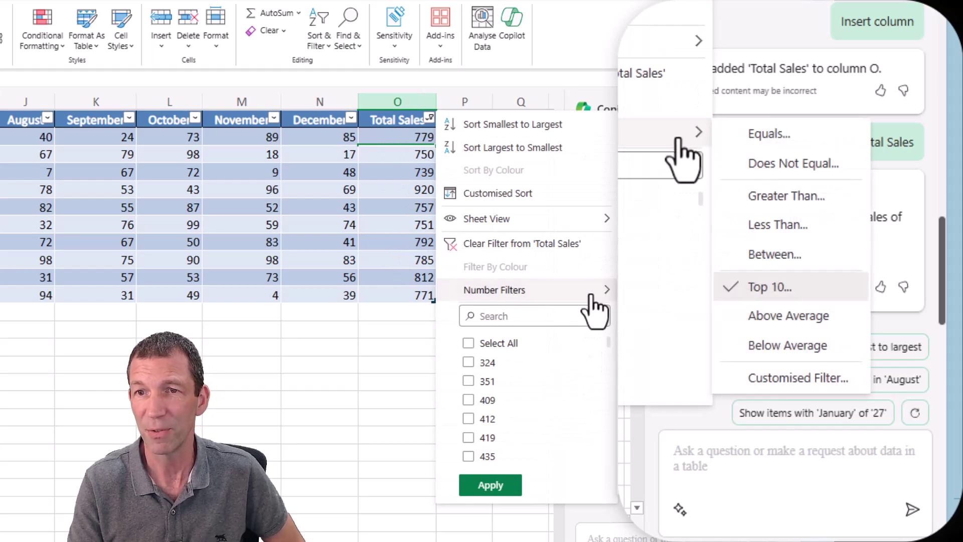
click(785, 293)
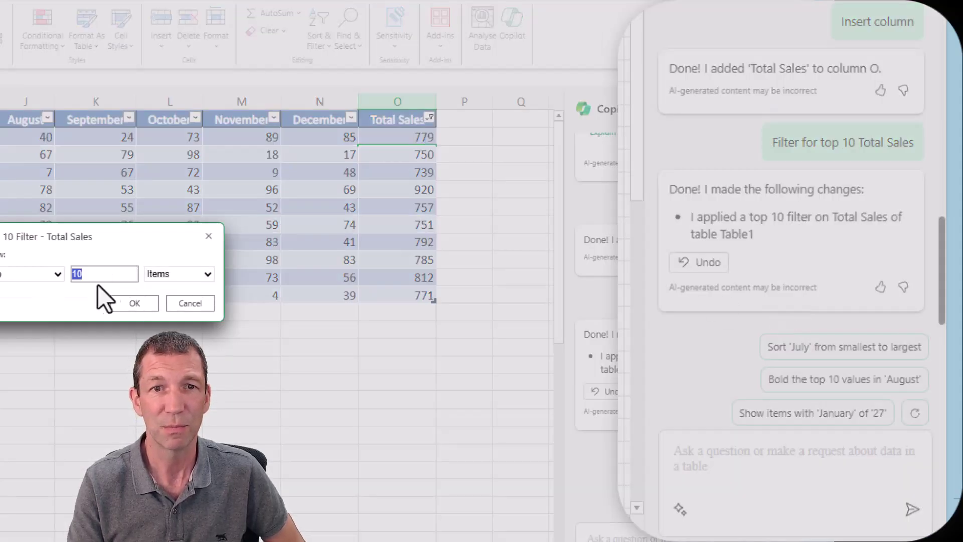
click(202, 302)
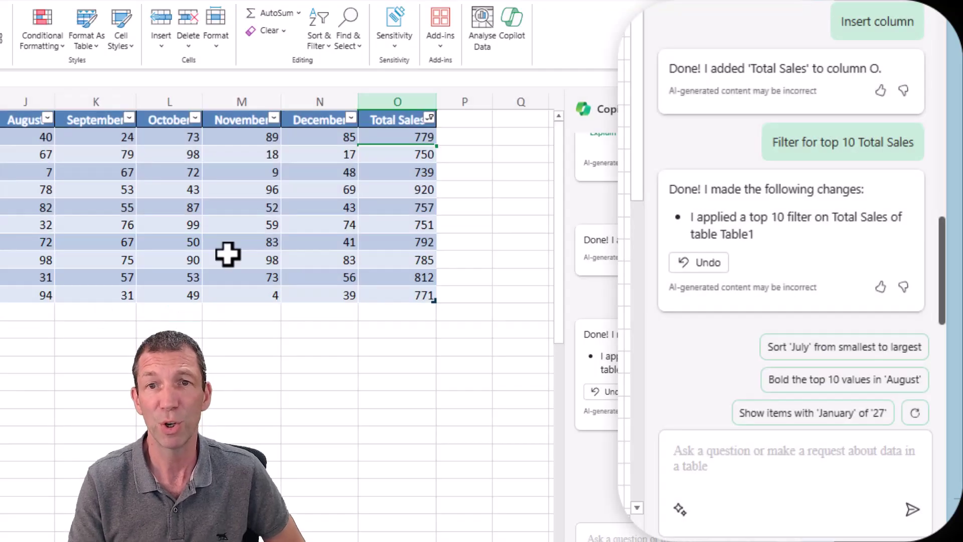
click(189, 194)
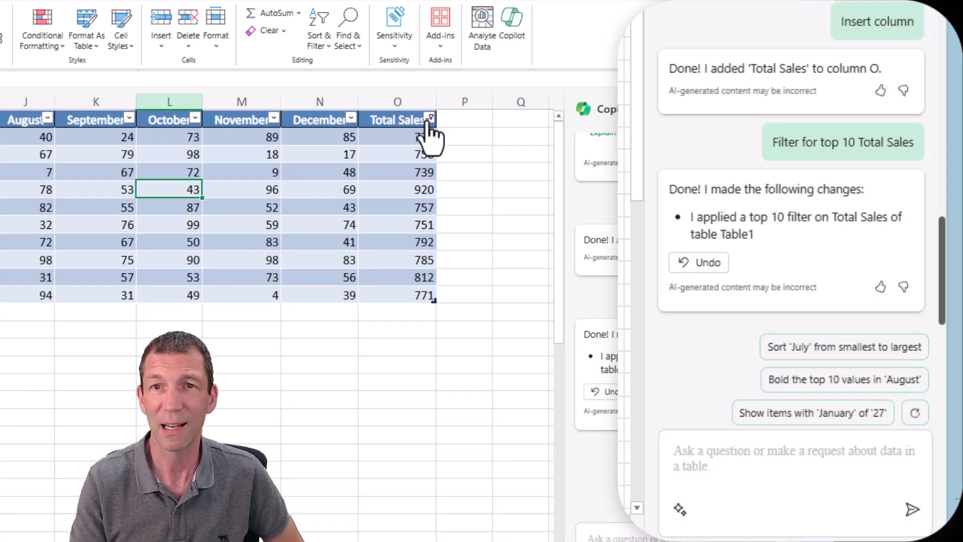
click(429, 120)
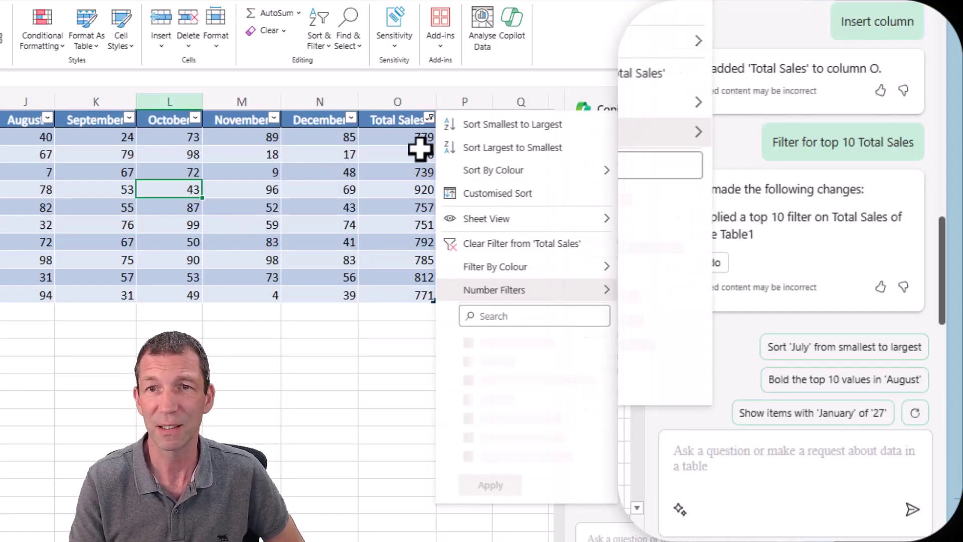
click(498, 243)
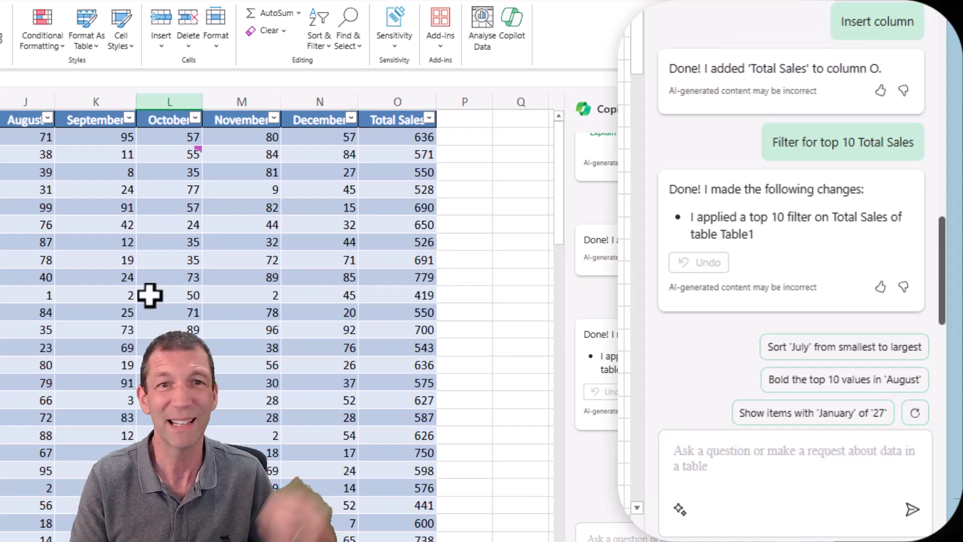
click(730, 464)
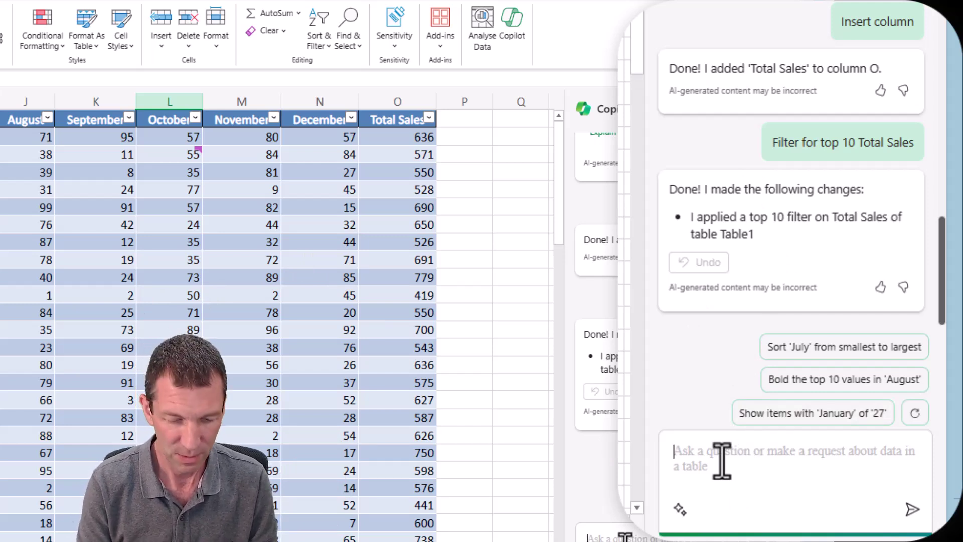
Step: Ask Copilot to colour code all values greater than 100
text(Colour )
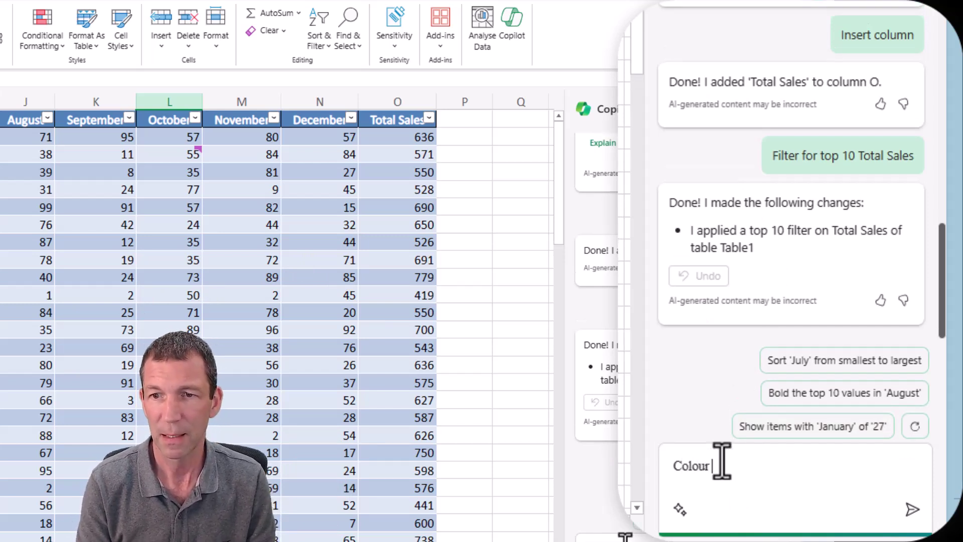
text(code)
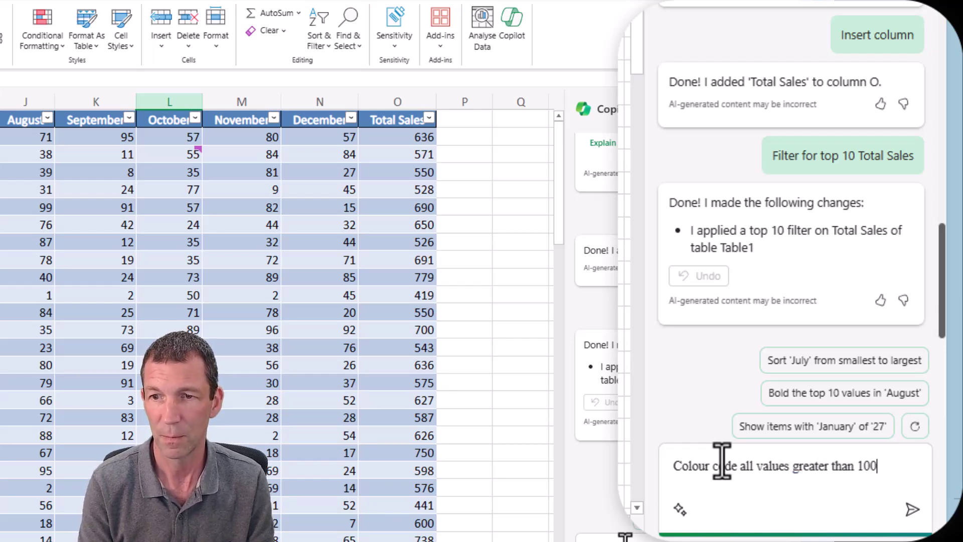
text(all values greater than 100)
key(Return)
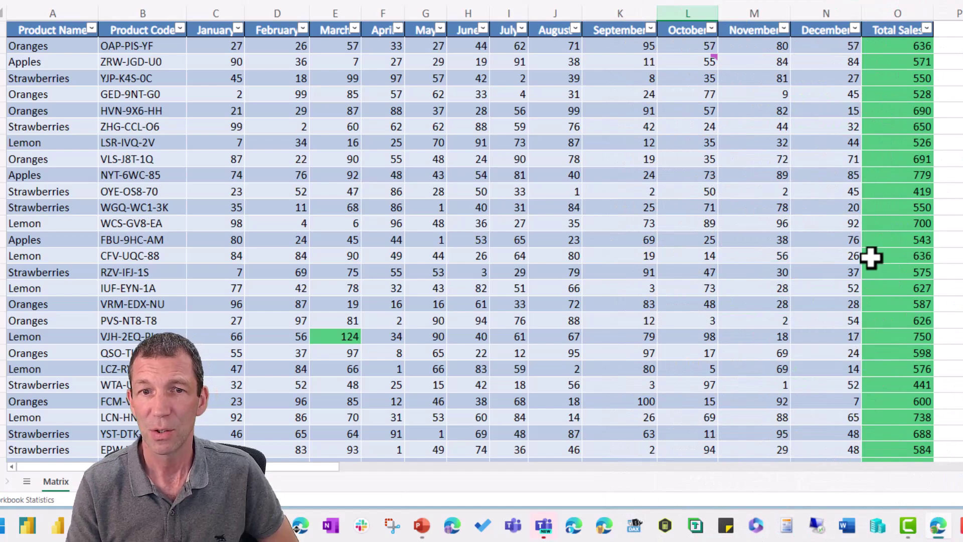
Step: Scroll through the table to review the green-highlighted values above 100
scroll(621, 307, down, 10)
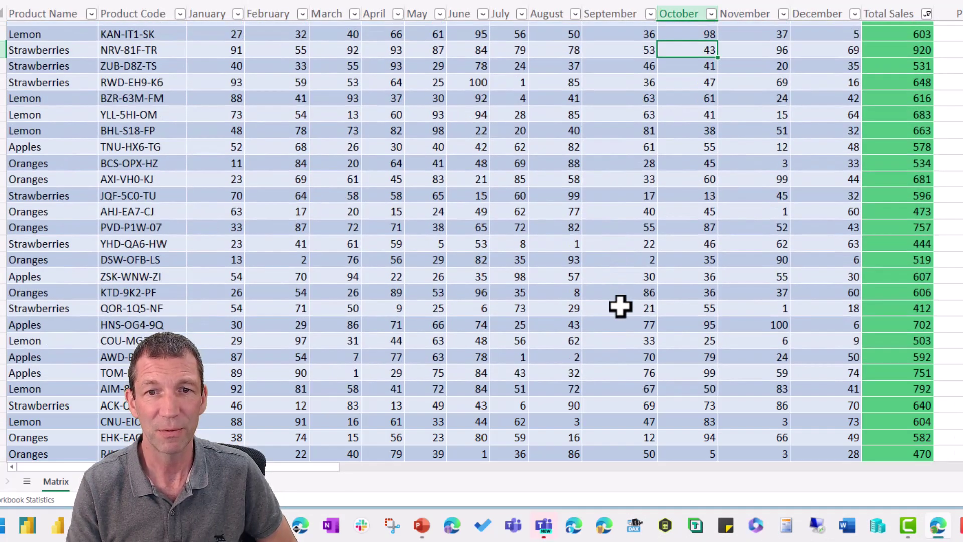
scroll(621, 307, down, 4)
scroll(620, 307, down, 4)
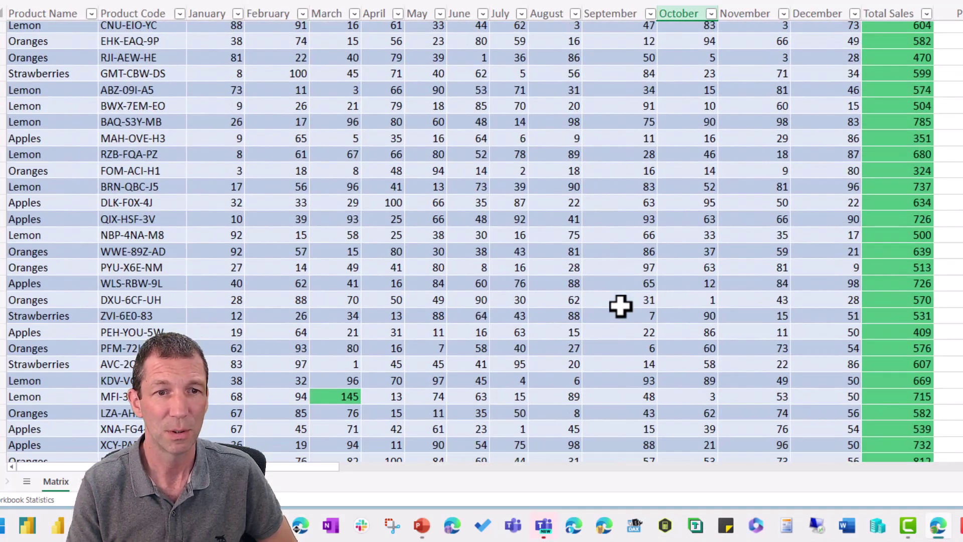
scroll(374, 383, down, 10)
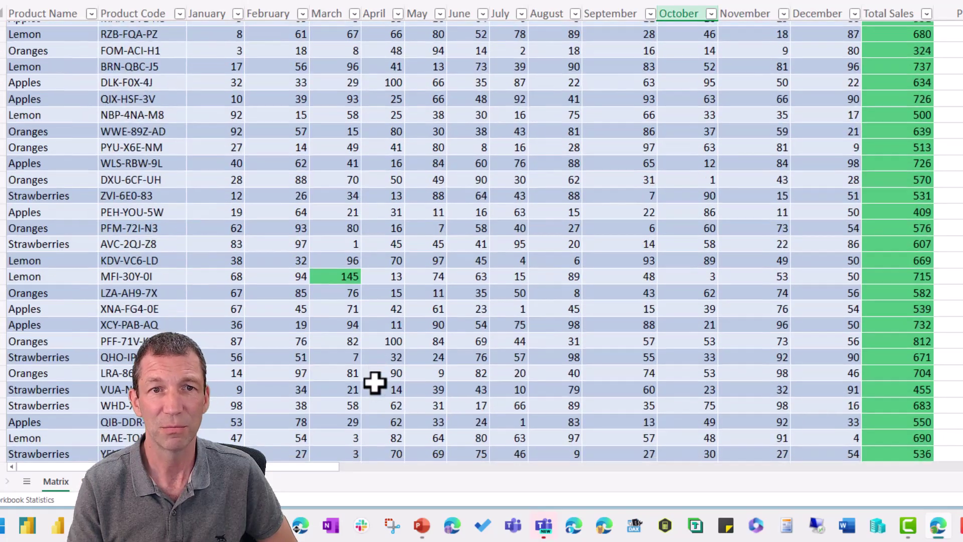
scroll(374, 383, up, 15)
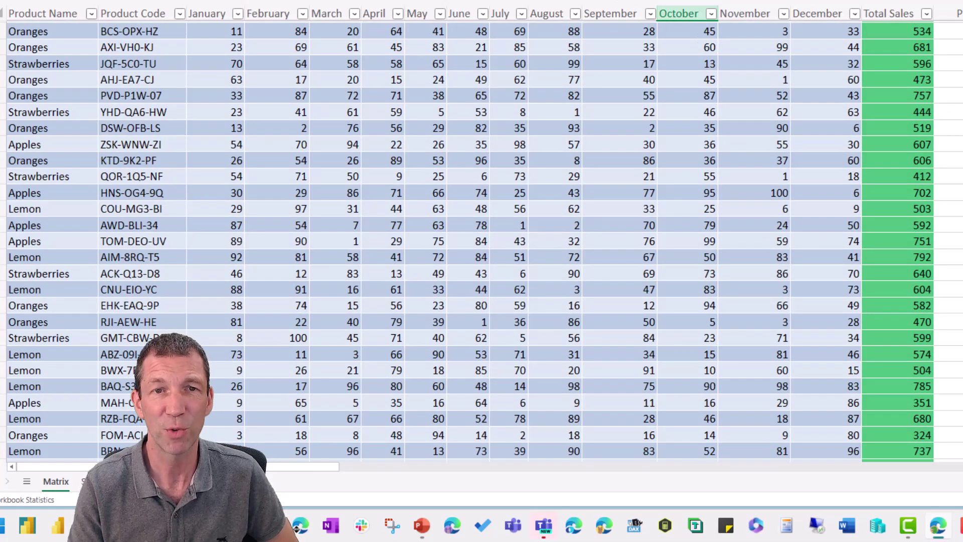
Step: List conditional formatting rules for This Sheet and review each Cell Value > 100 rule
click(557, 0)
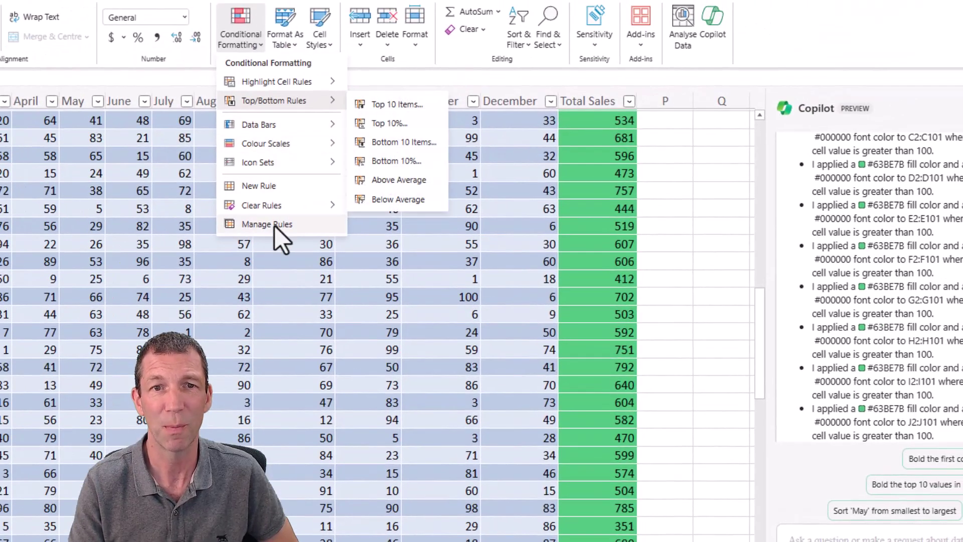
click(275, 226)
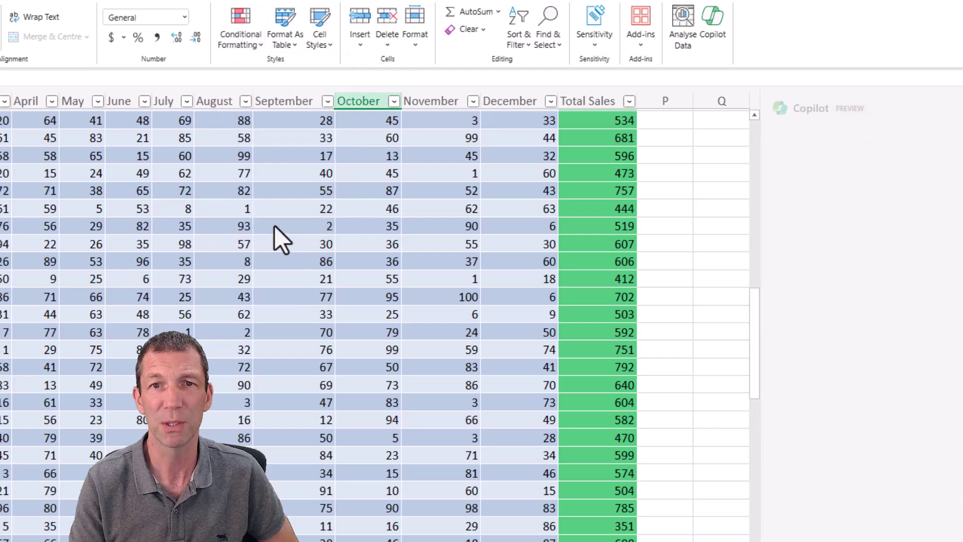
click(876, 141)
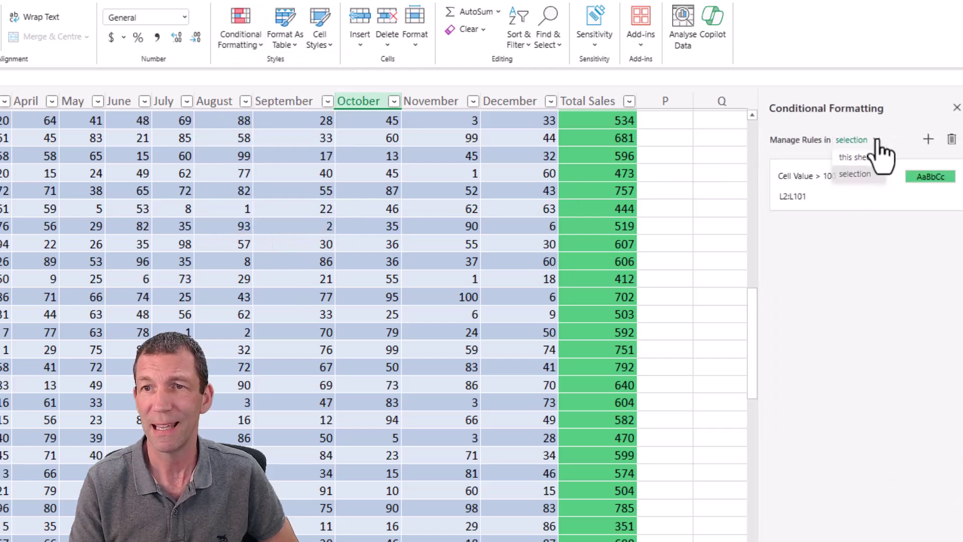
click(859, 157)
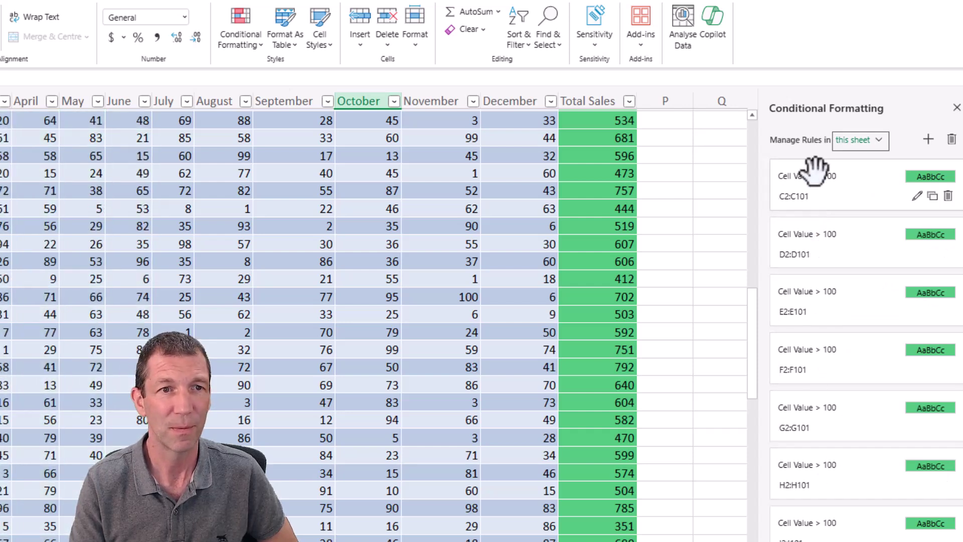
scroll(828, 416, down, 5)
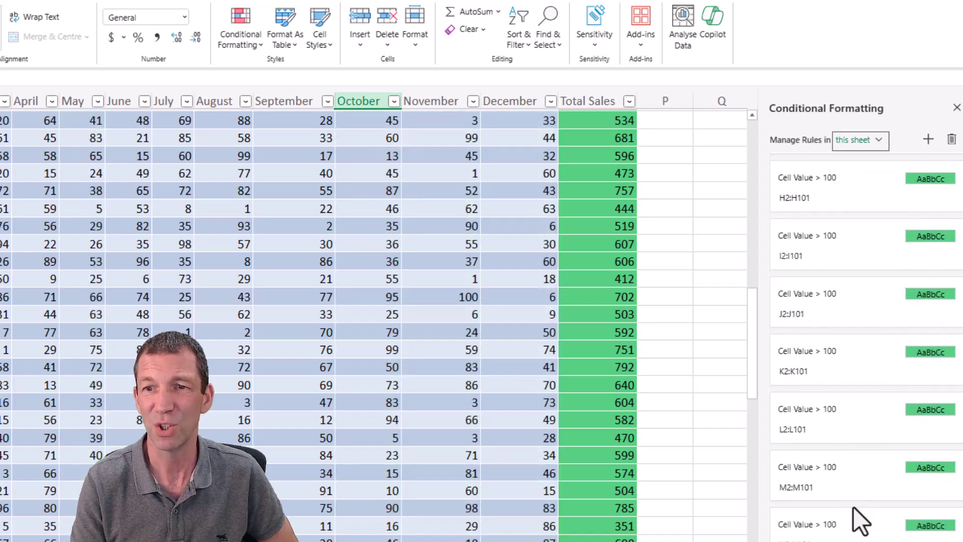
scroll(863, 492, up, 2)
scroll(868, 452, up, 3)
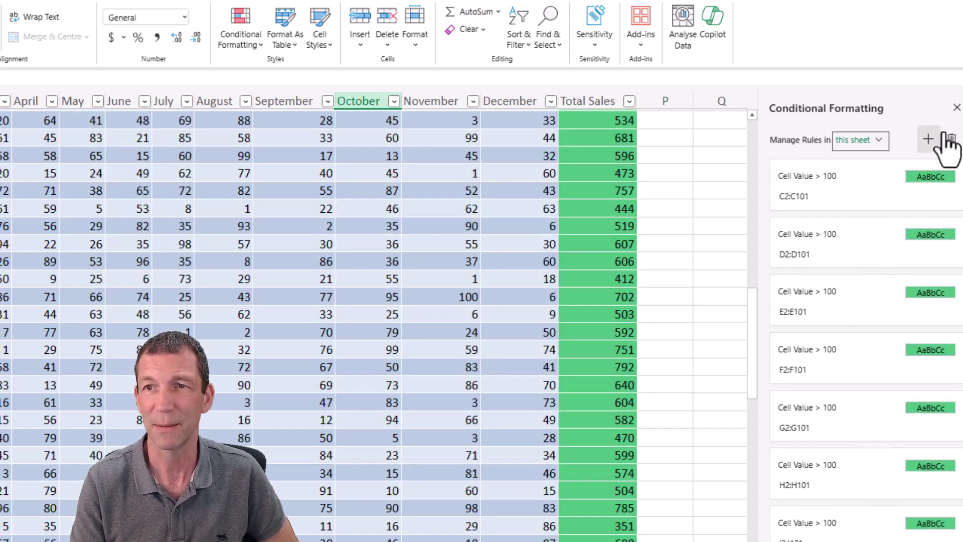
Step: Close the rules pane and ask Copilot to exclude Total Sales from that formatting
click(957, 108)
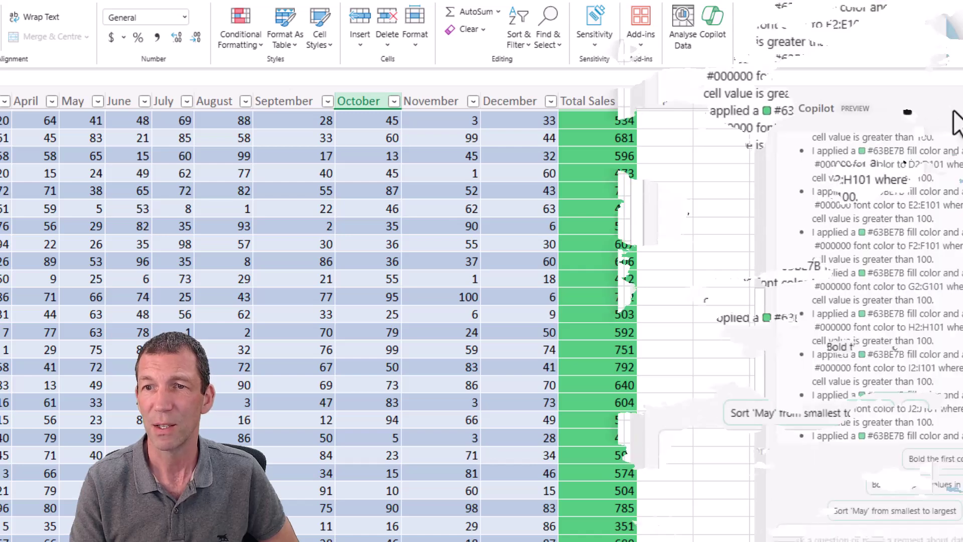
click(754, 467)
text(Ex)
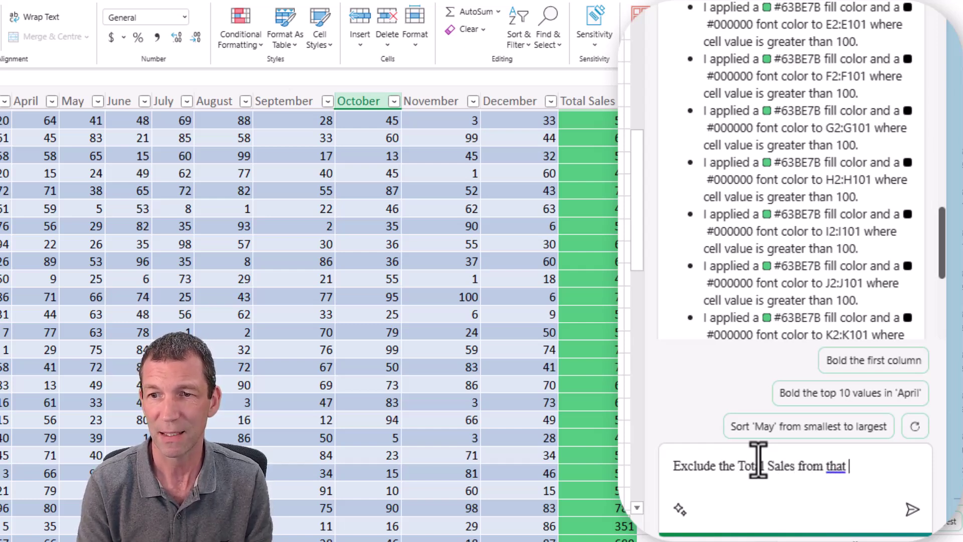
text(g)
key(Return)
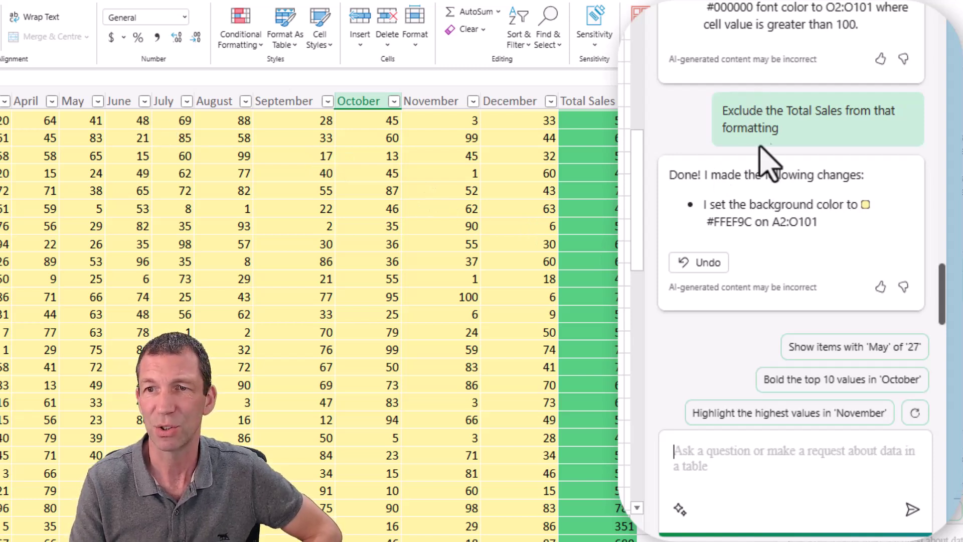
click(154, 1)
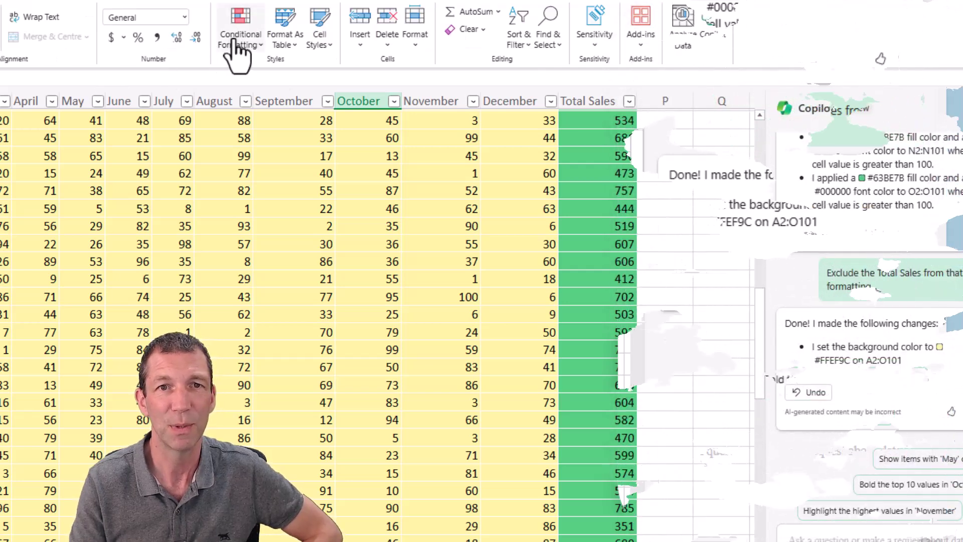
click(240, 36)
click(280, 228)
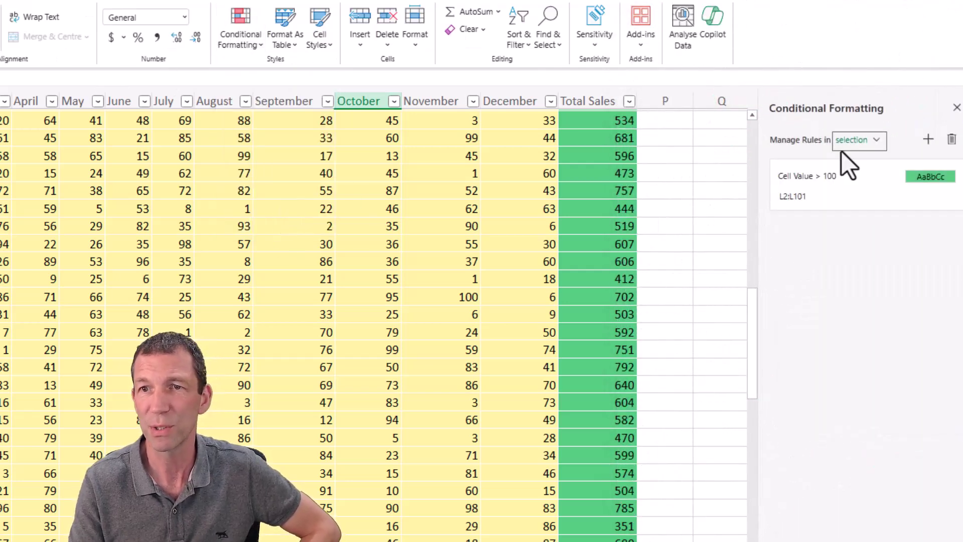
click(871, 143)
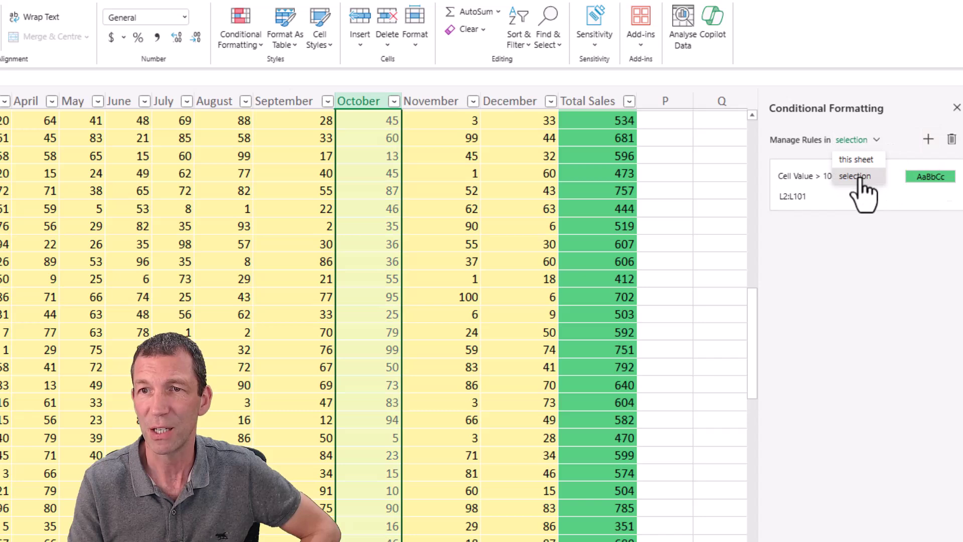
click(859, 160)
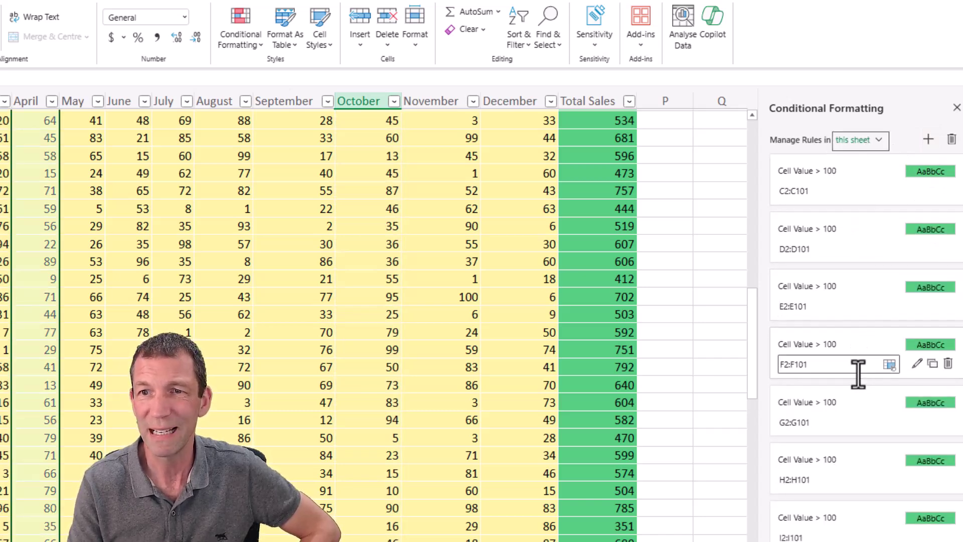
scroll(855, 369, down, 5)
scroll(858, 374, up, 5)
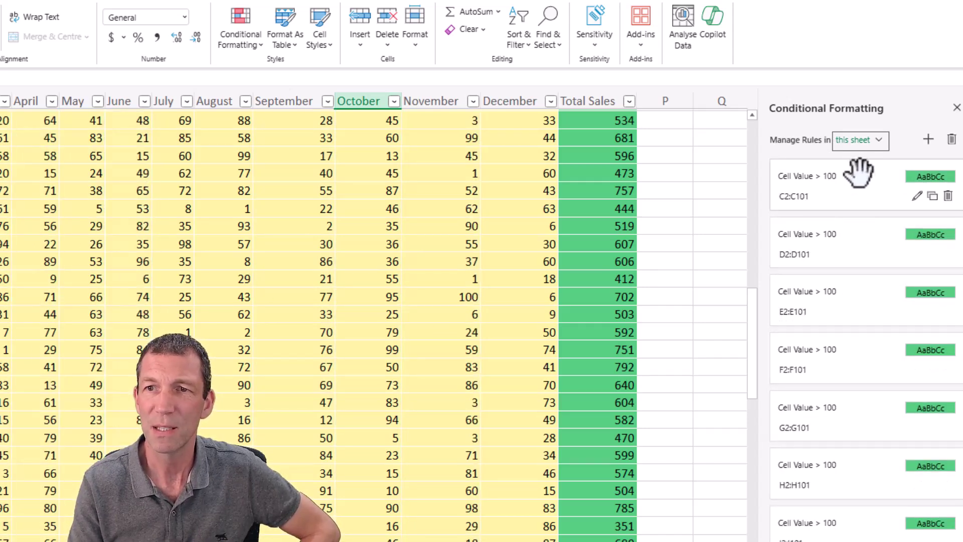
scroll(448, 386, down, 8)
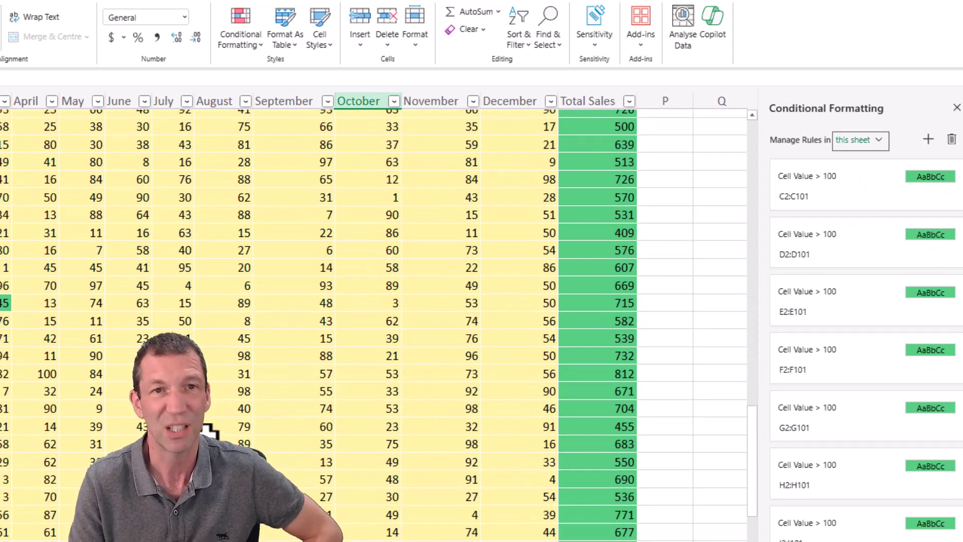
scroll(213, 426, up, 3)
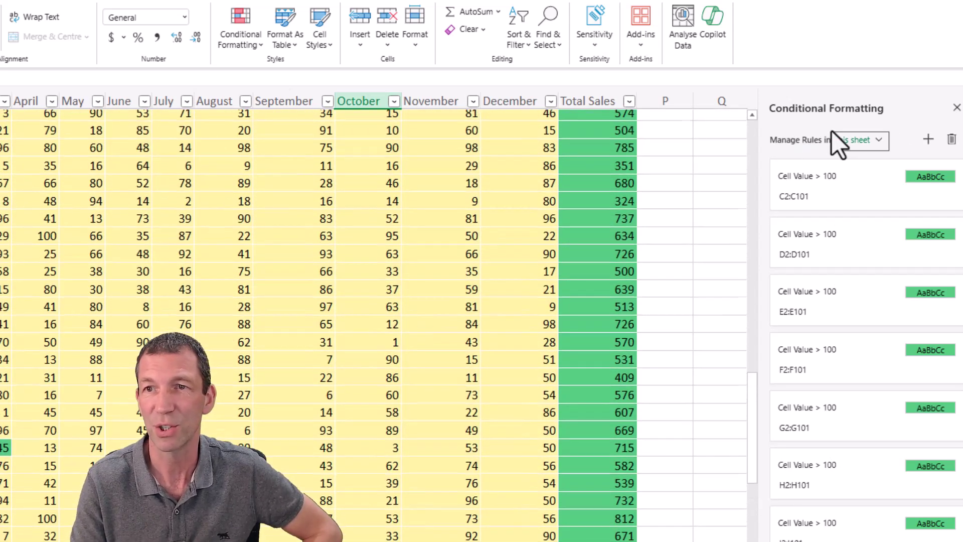
click(956, 109)
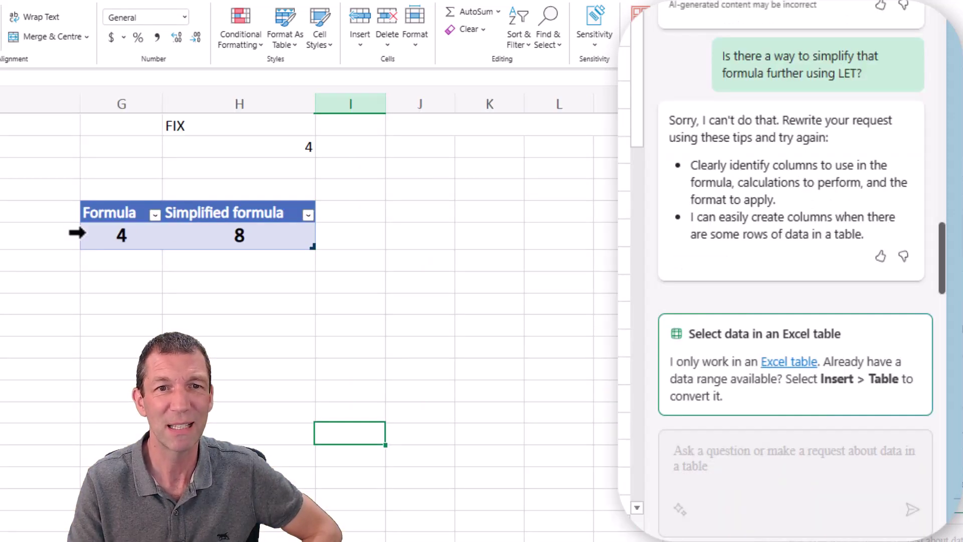
Step: Select the original formula cell and ask Copilot to simplify the selected formula
click(144, 232)
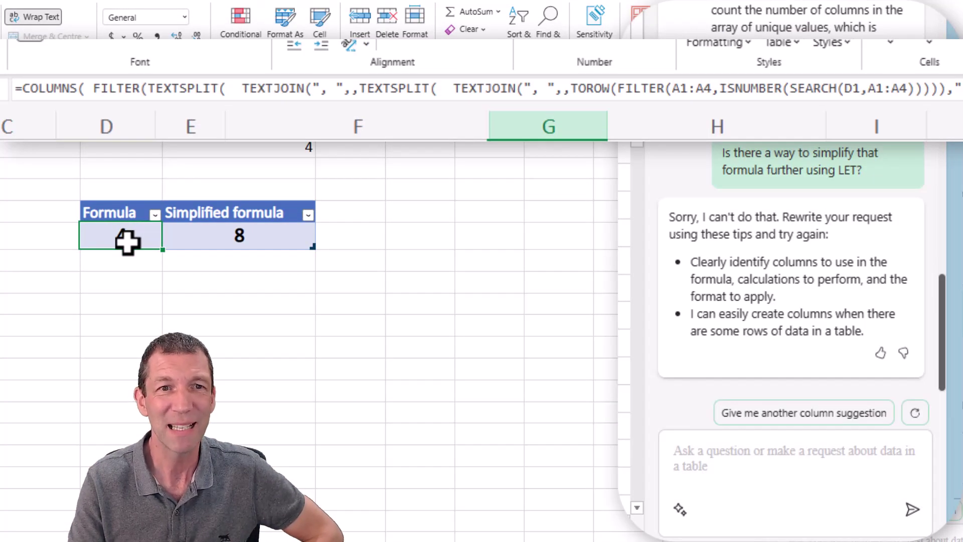
click(793, 469)
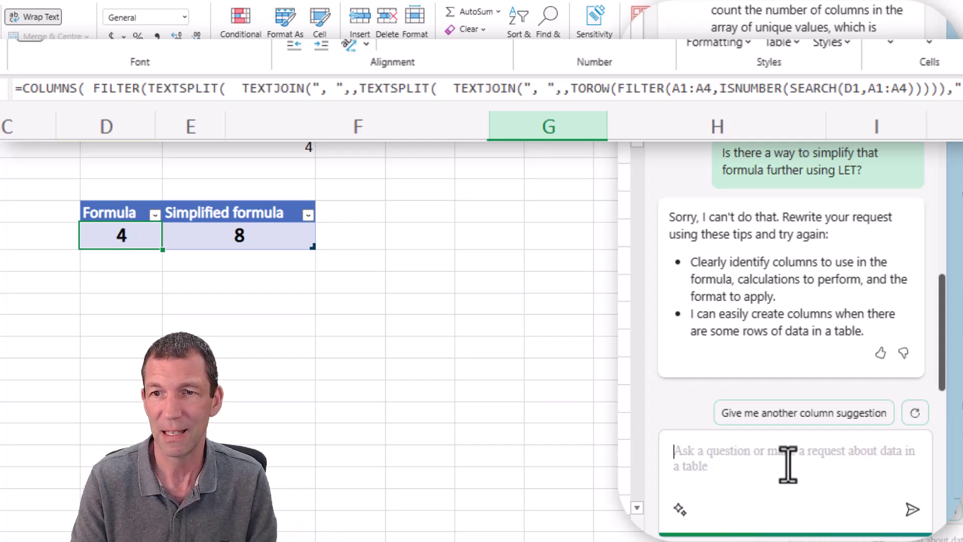
text(Can you s)
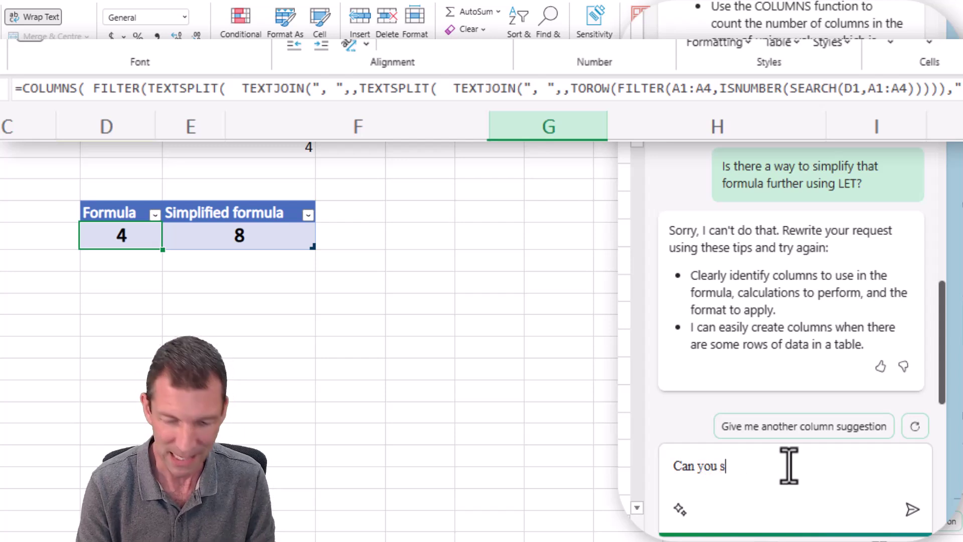
text(implify )
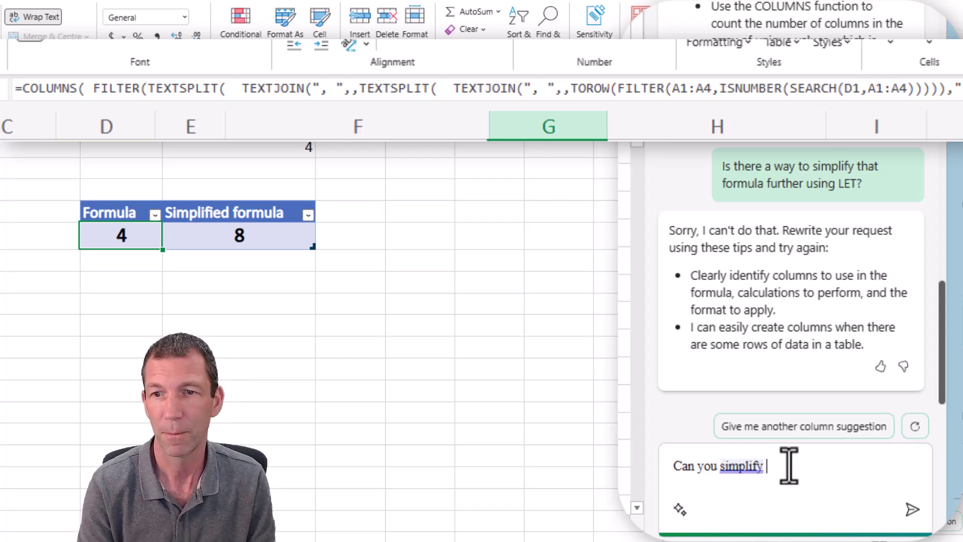
text(th)
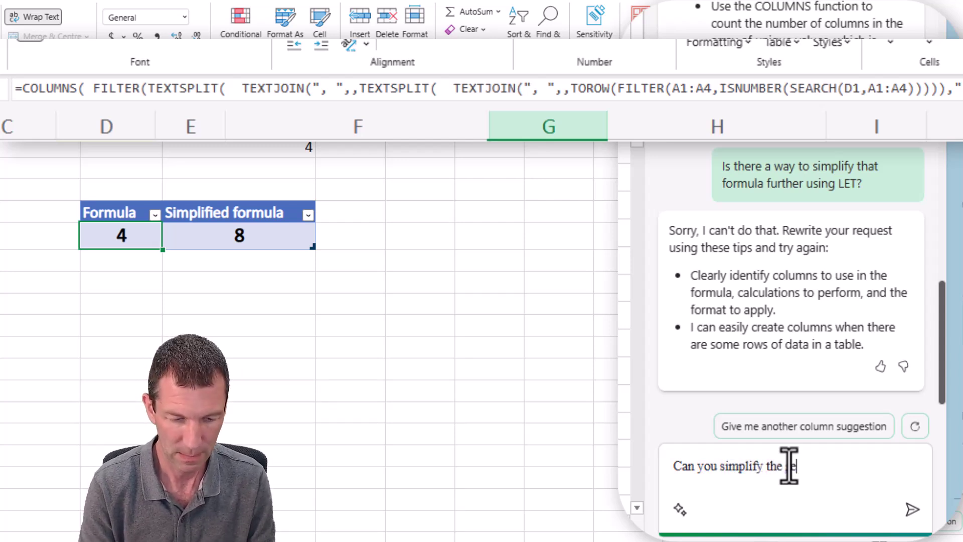
text(e selected formula)
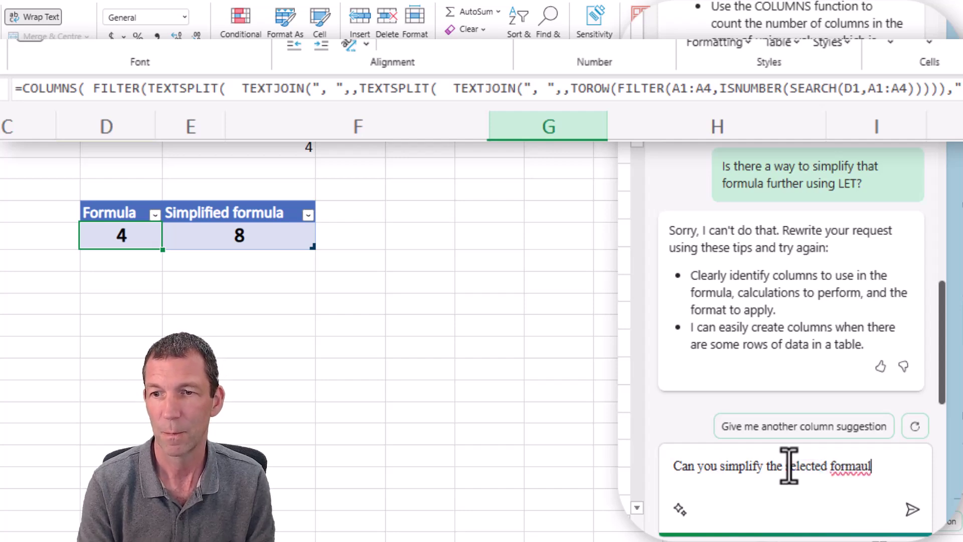
key(Return)
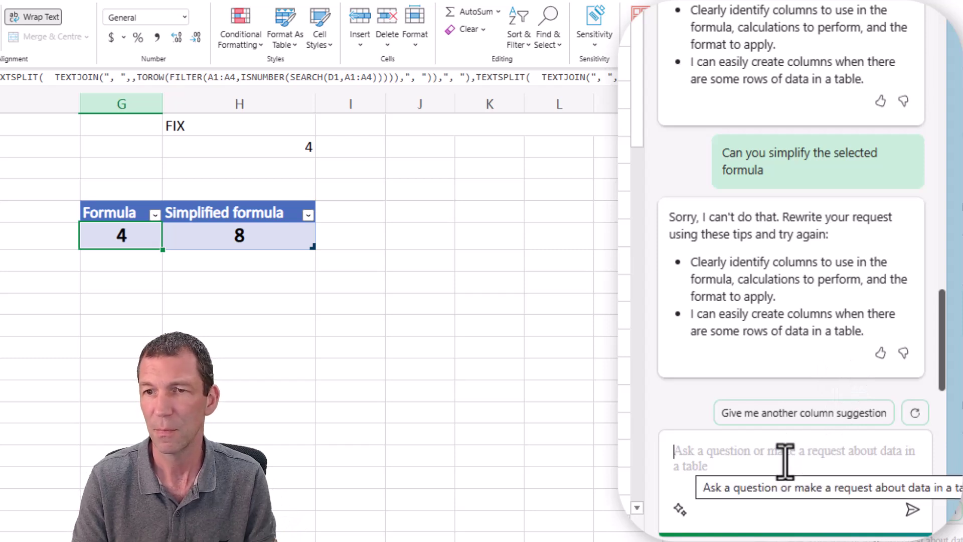
Step: Preview the Simplified formula cell's LET result of 8 without changing the formula
click(259, 232)
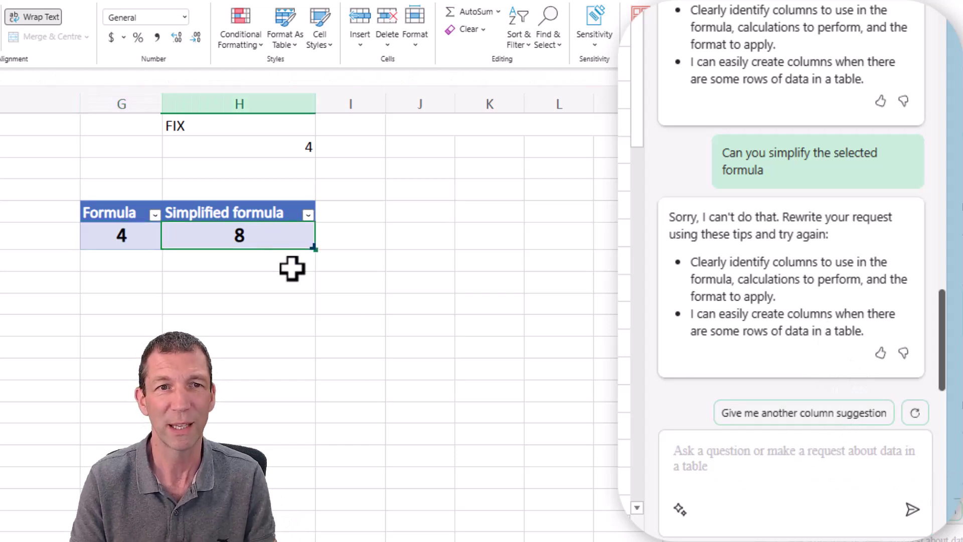
key(F2)
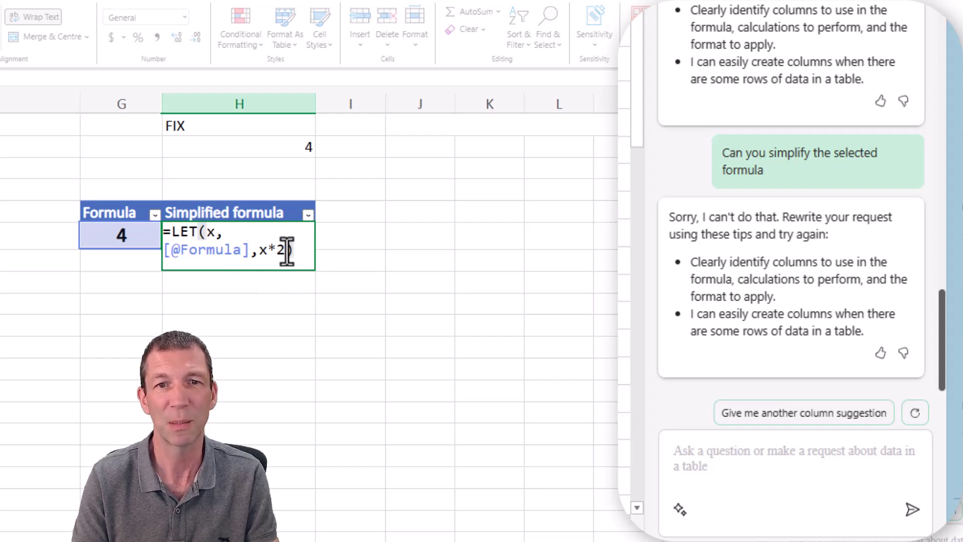
key(ctrl+shift+Home)
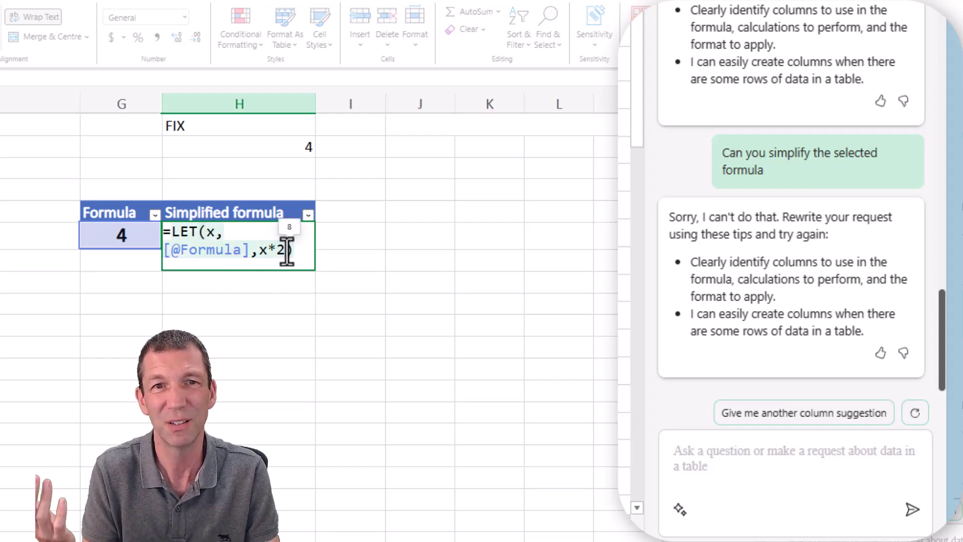
key(Escape)
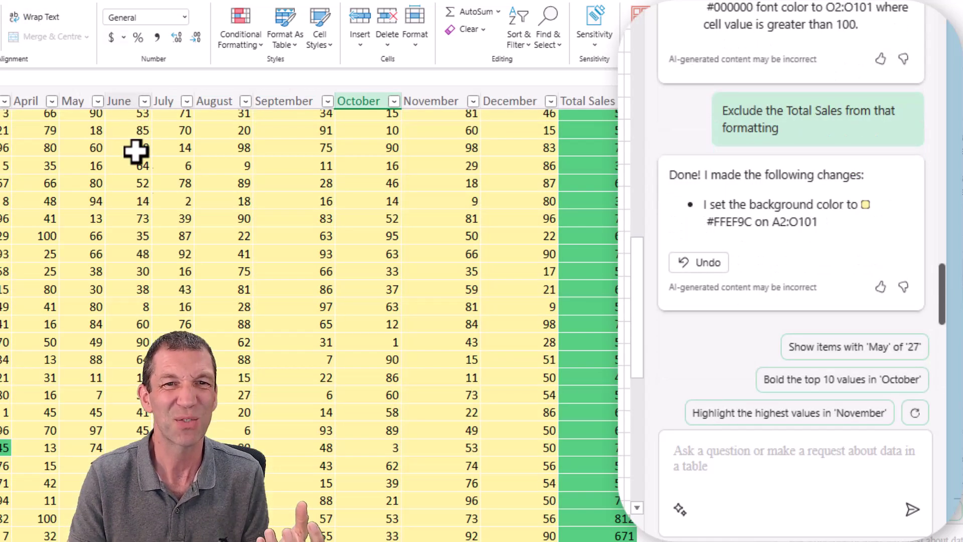
Step: With a September sales value selected, ask Copilot to 'Suggest some useful analysis for my data'
click(328, 227)
scroll(333, 225, down, 5)
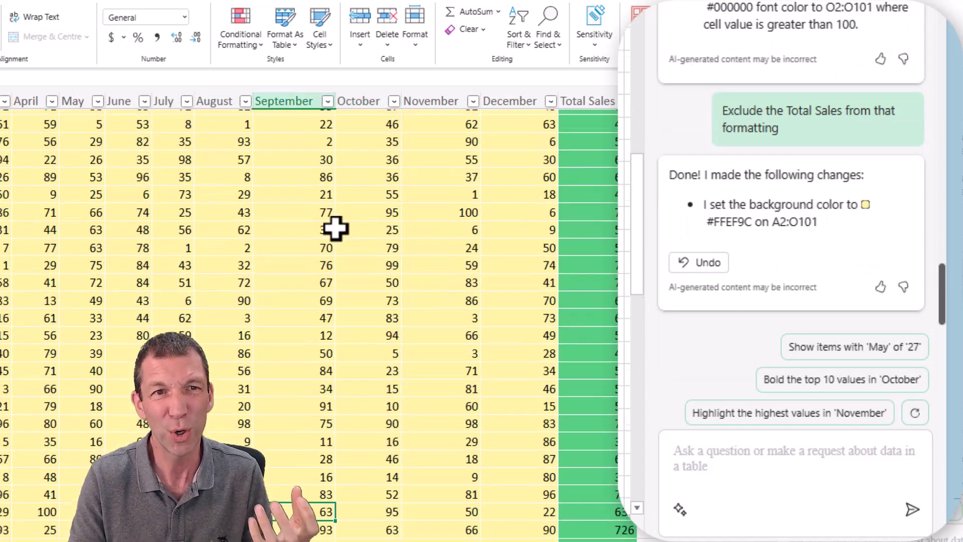
scroll(352, 259, up, 5)
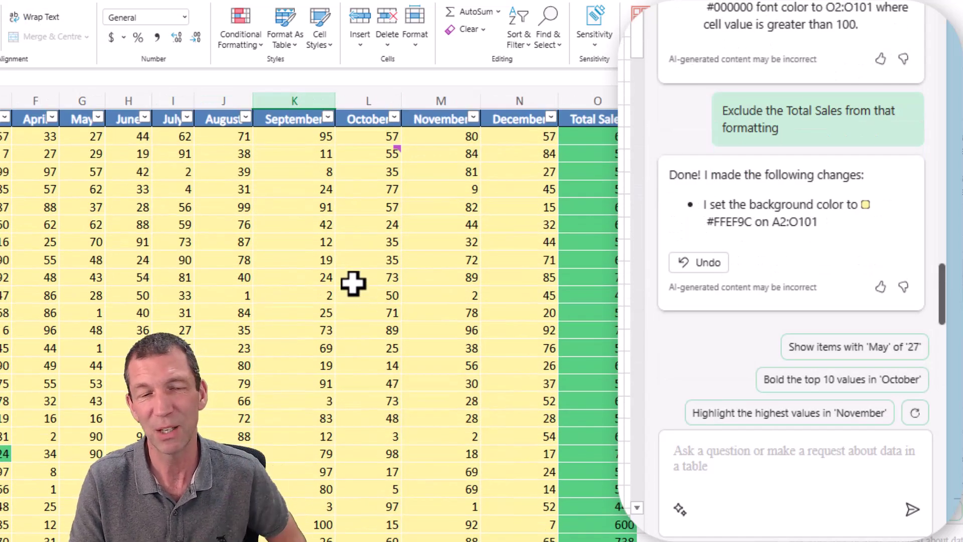
click(299, 189)
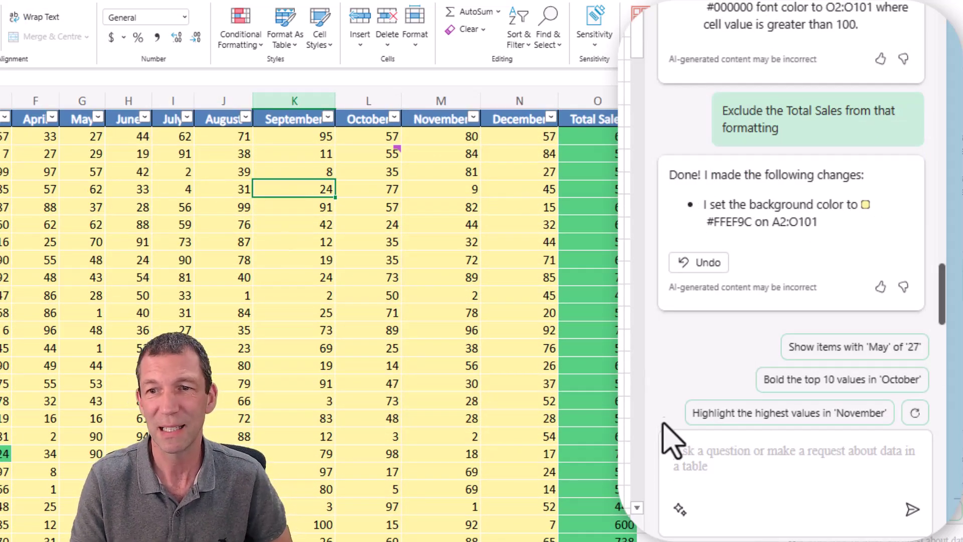
click(704, 464)
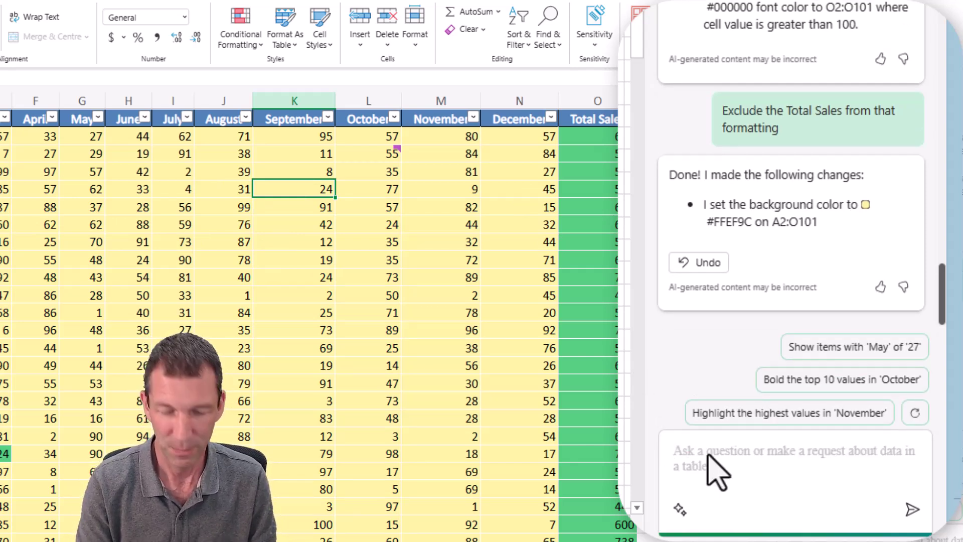
text(Suggest some useful anal)
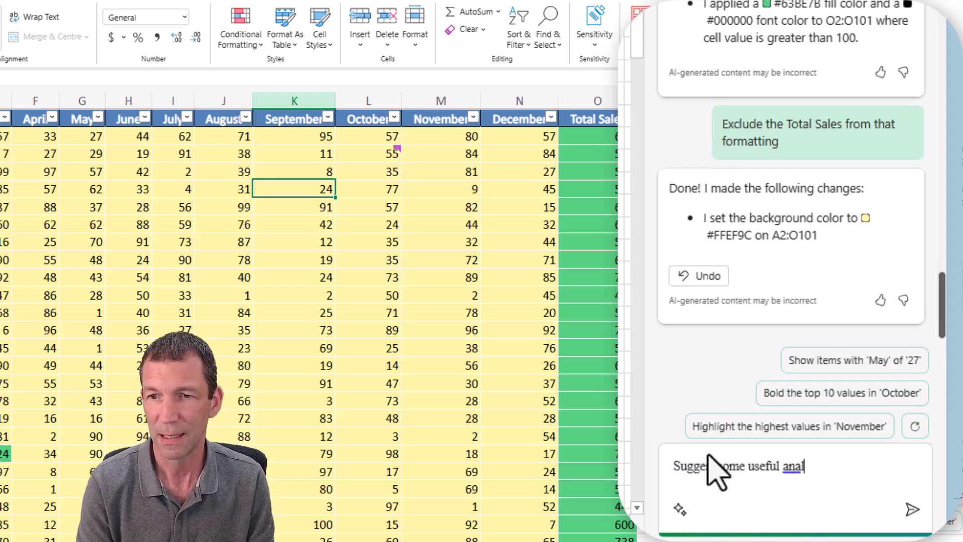
text(ysis for my data)
key(Return)
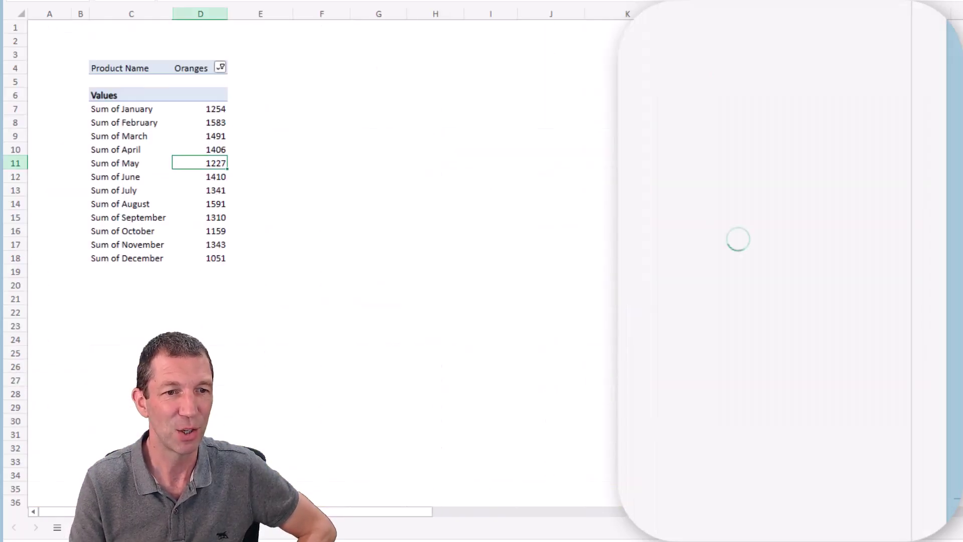
Step: With a Product Code cell selected, ask Copilot to 'Show some useful trends'
click(297, 159)
scroll(301, 158, up, 3)
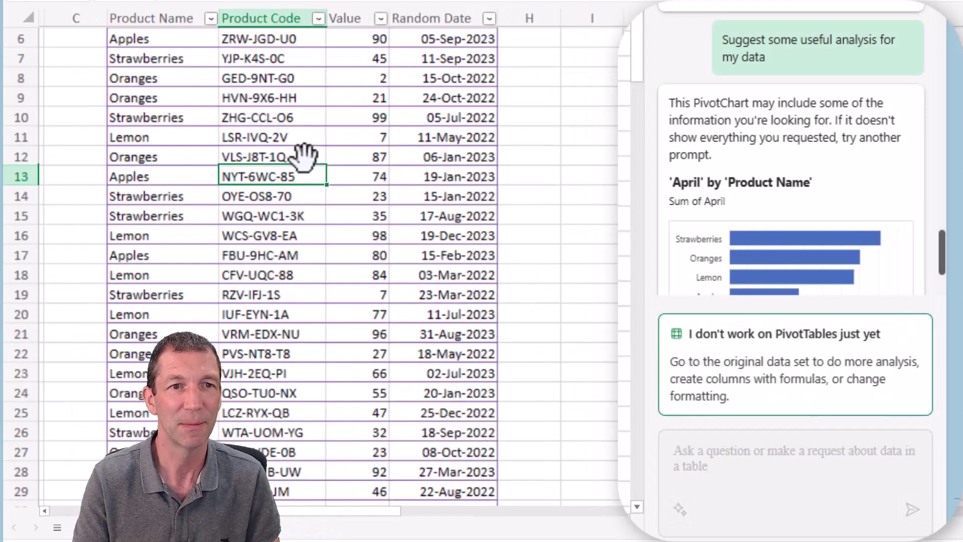
click(779, 462)
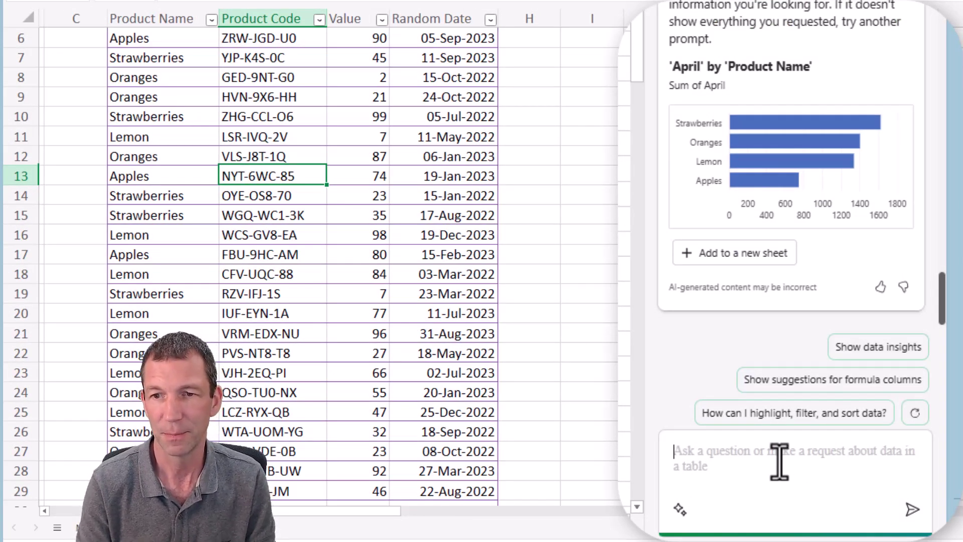
text(S)
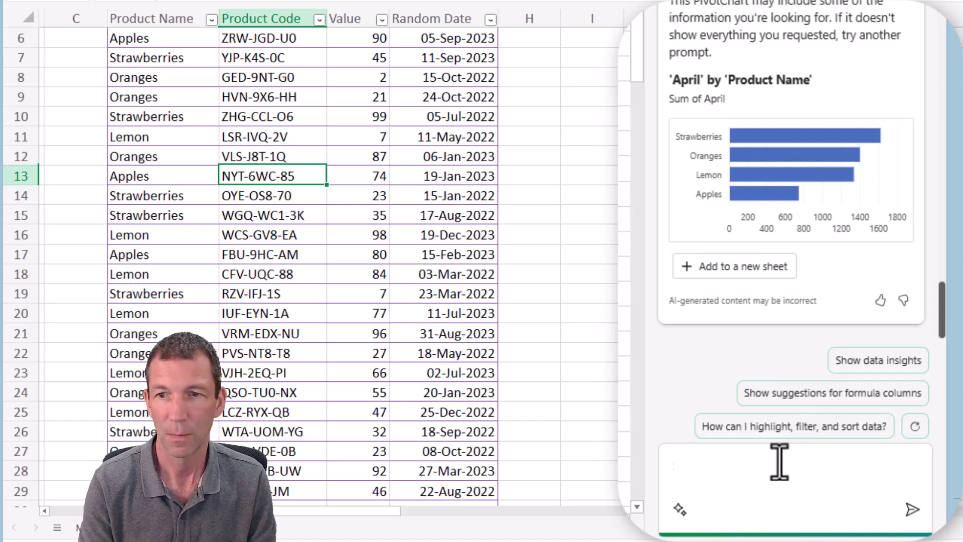
text(Show some useful trends)
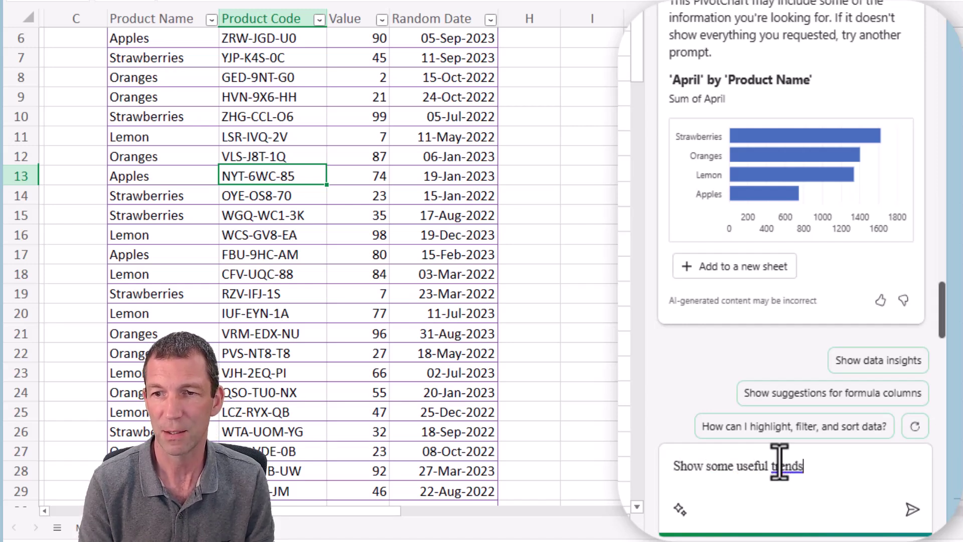
key(Return)
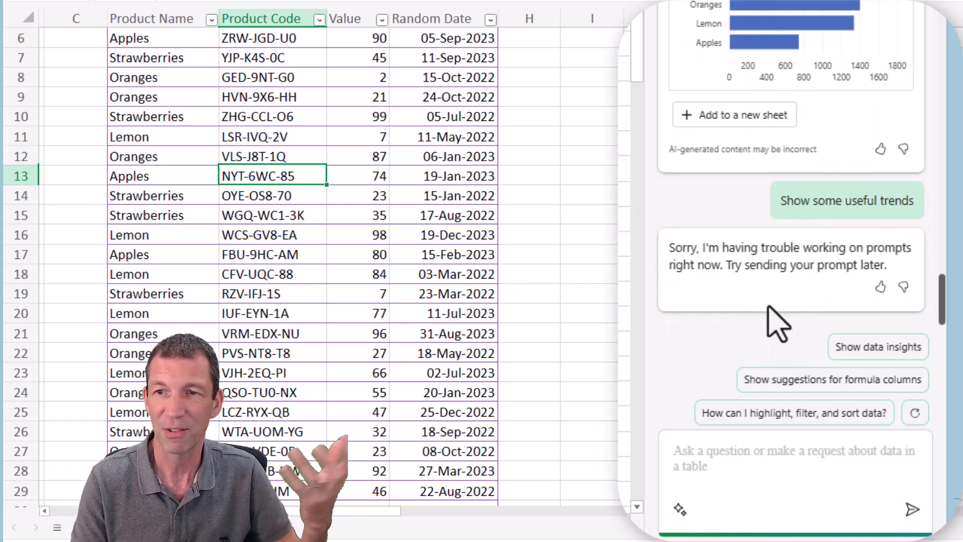
Step: Ask Copilot 'What product has improved the most in value over time'
click(743, 466)
text(Ana)
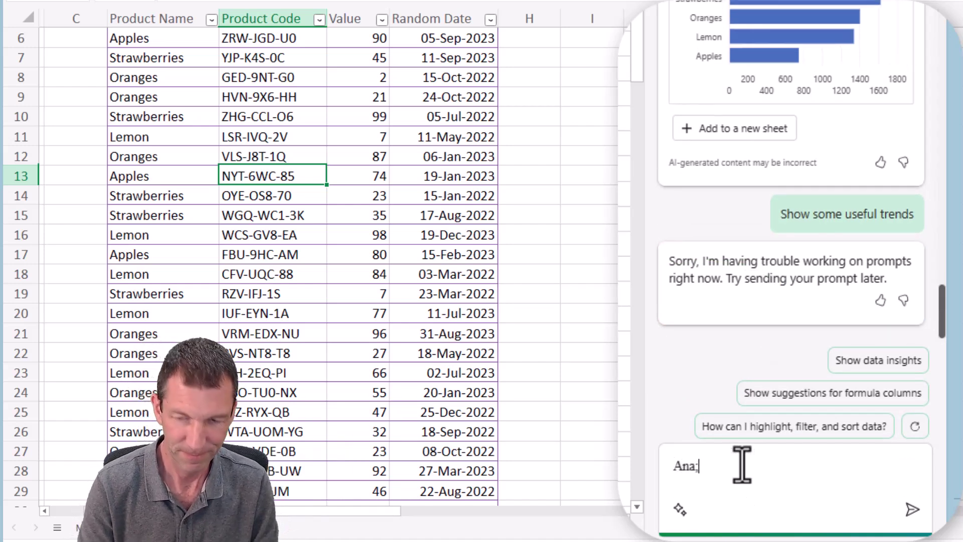
key(BackSpace)
key(BackSpace)
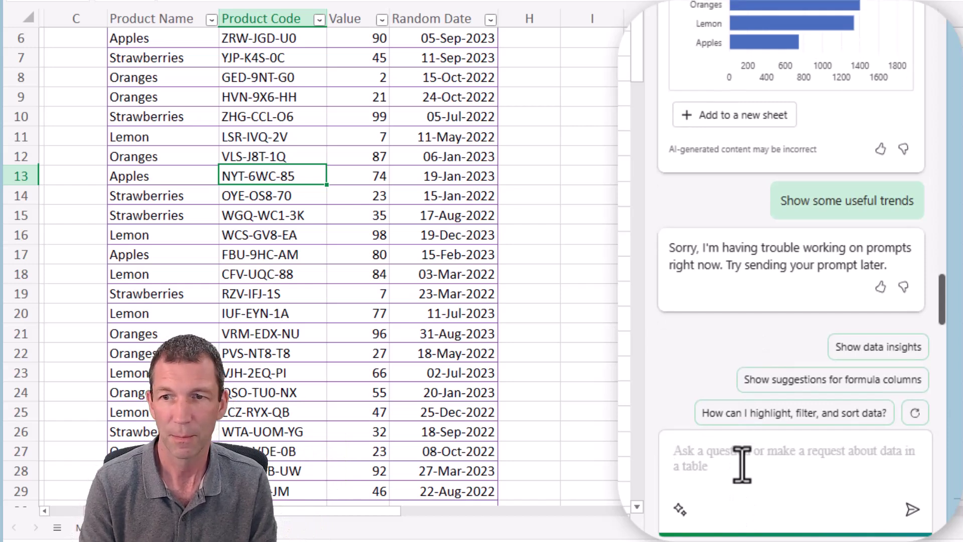
text(WH)
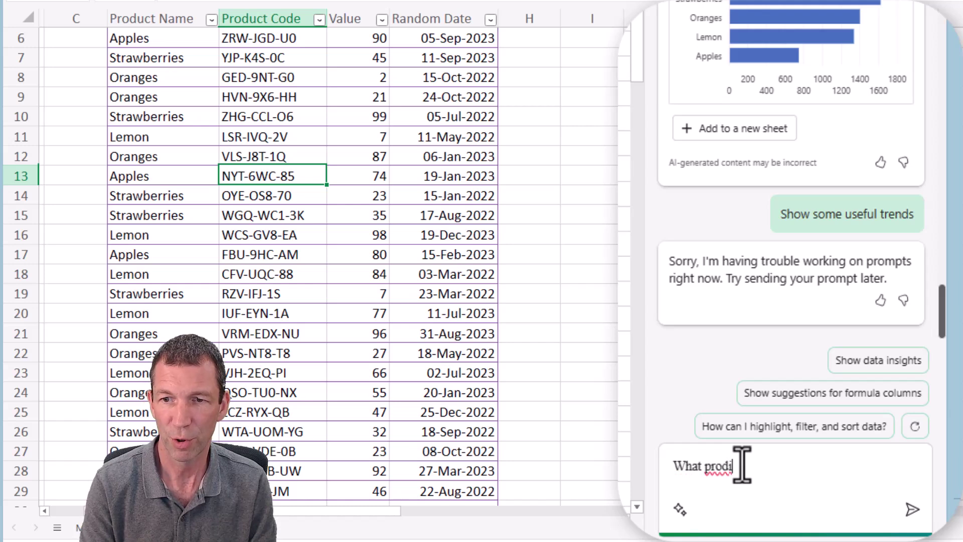
text(at produc)
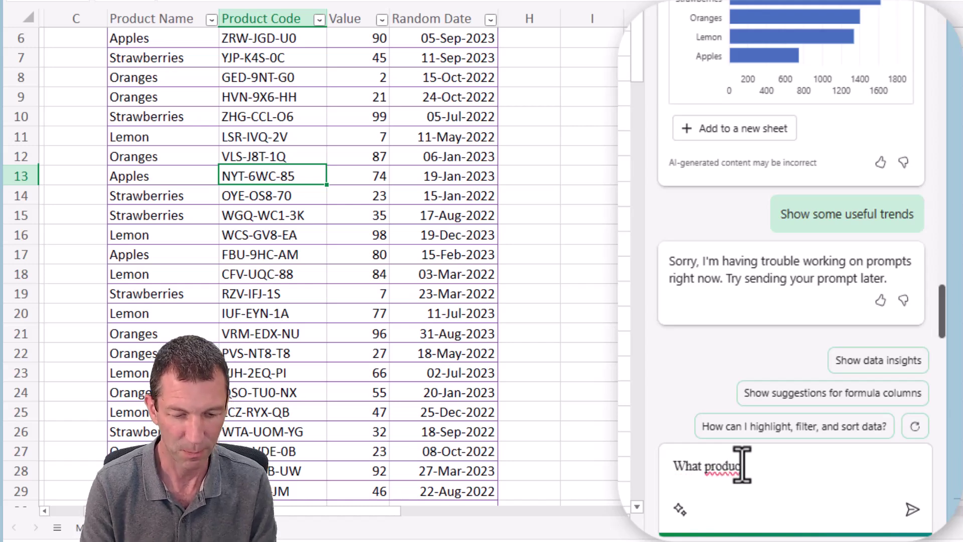
text(t has improved the most in value)
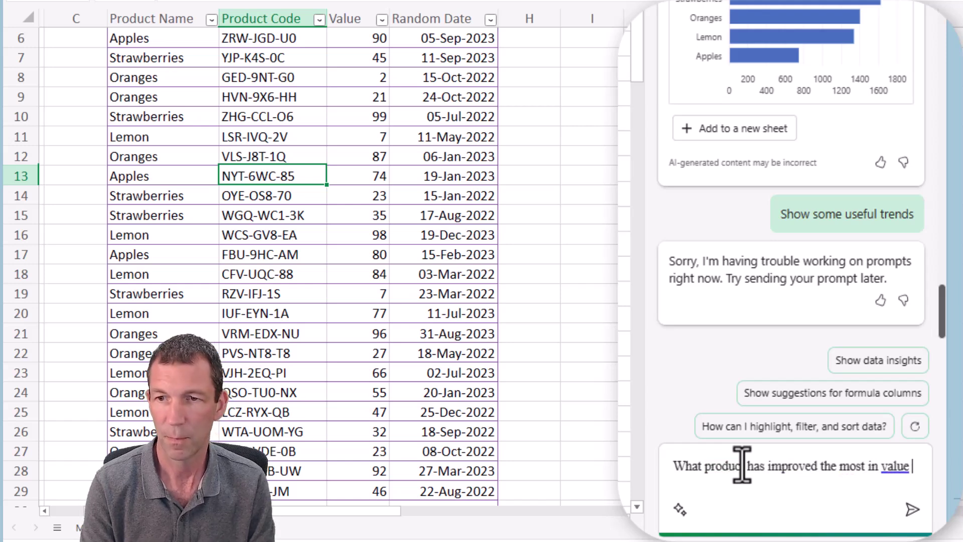
text(over time)
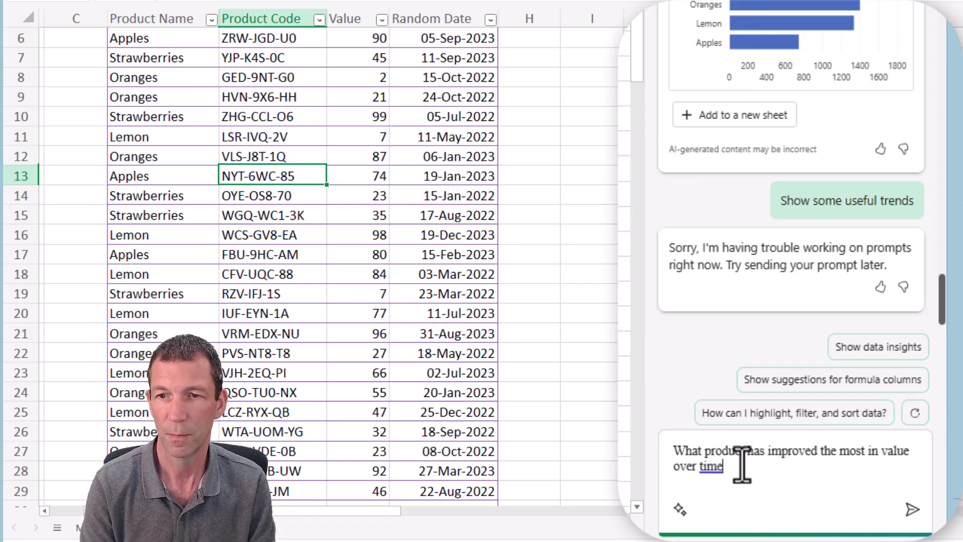
key(Return)
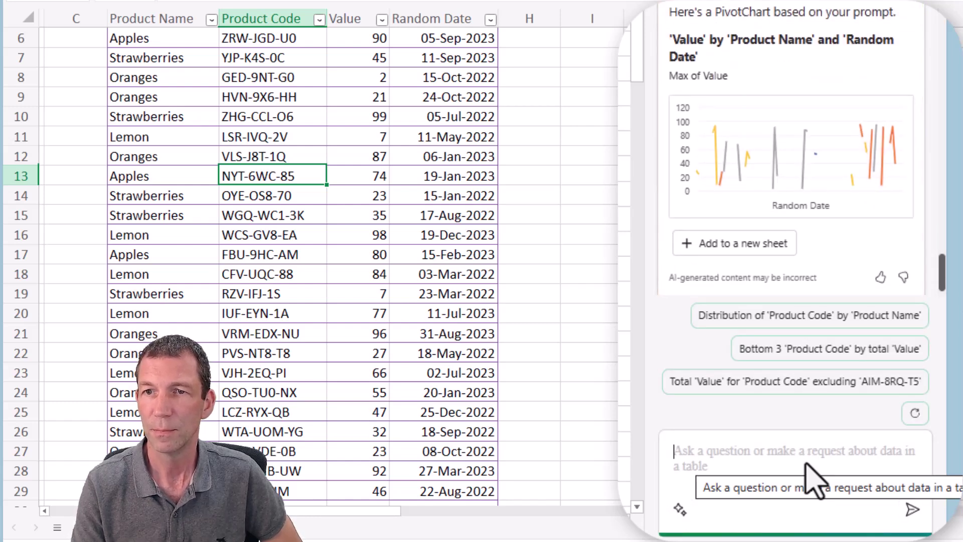
Step: Put Copilot's Max of Value PivotChart on new Sheet3 and select a PivotTable cell
click(745, 241)
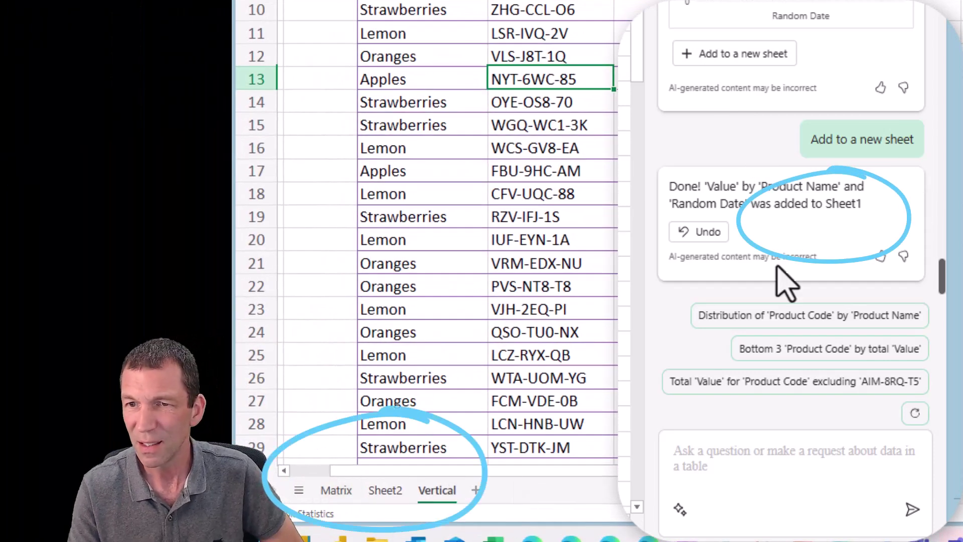
click(742, 54)
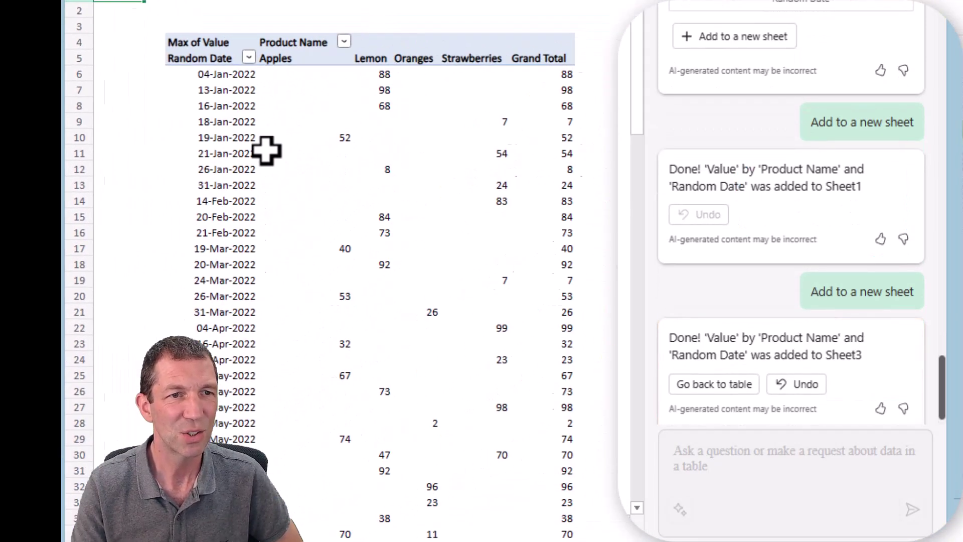
click(468, 8)
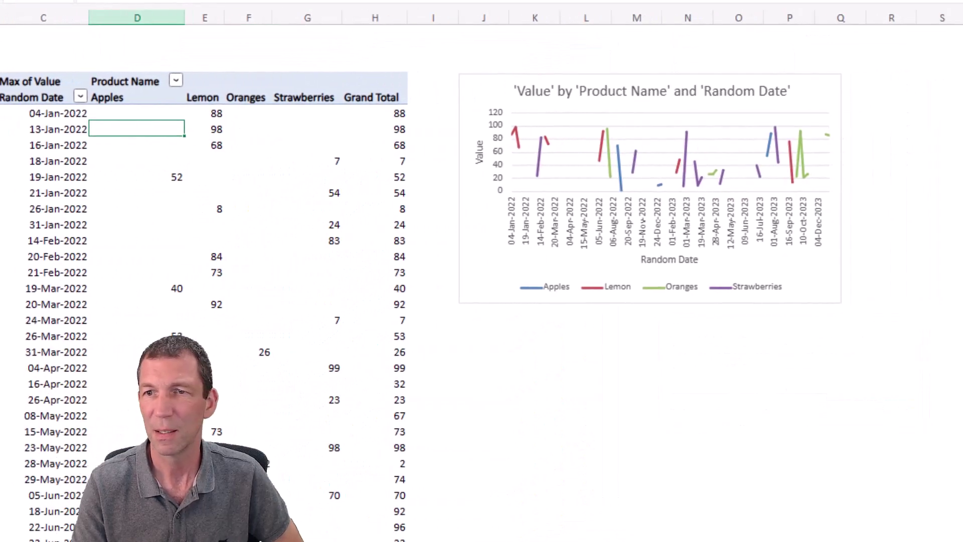